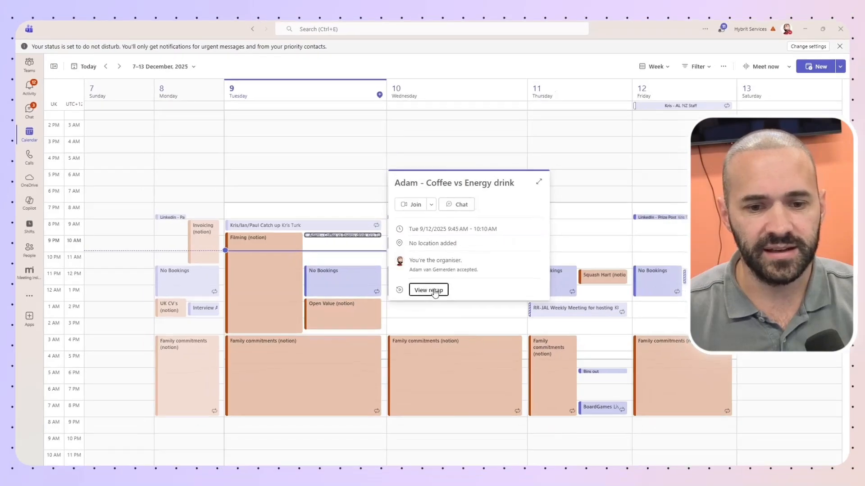
Step: Open the recap of the Coffee vs Energy drink meeting and maximise its window
click(434, 295)
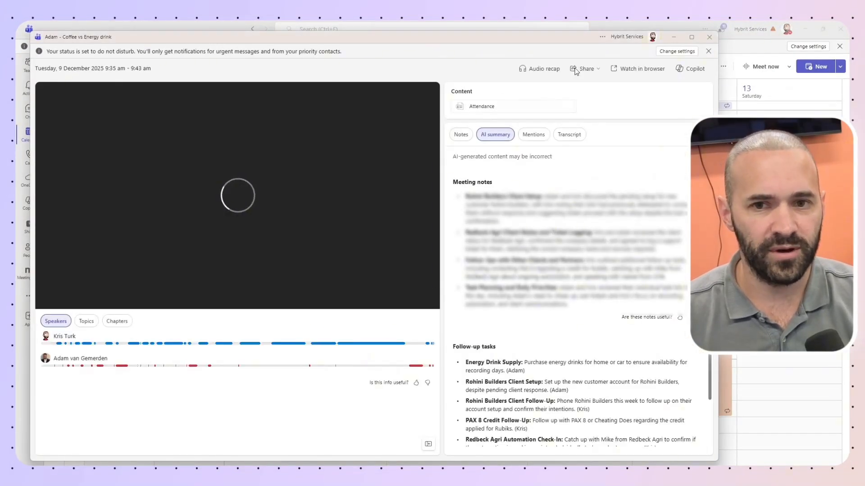
click(691, 37)
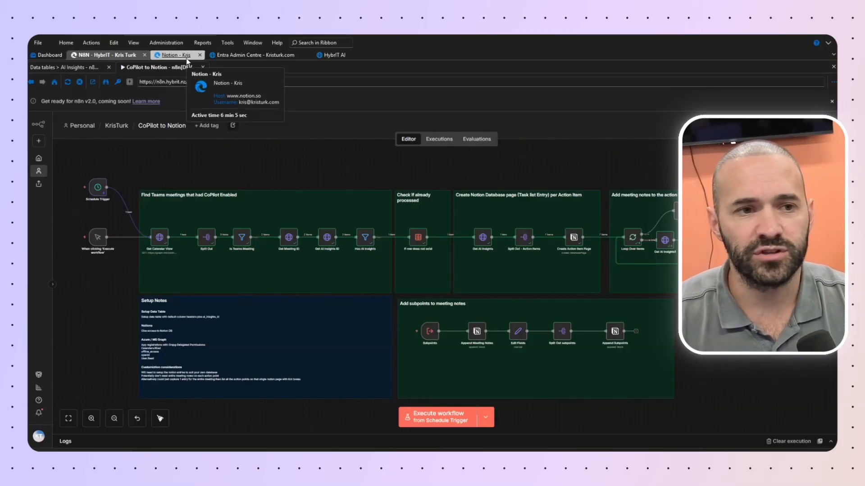
Step: Execute the CoPilot to Notion workflow from its Schedule Trigger and switch to the Notion GTD Dashboard
click(457, 425)
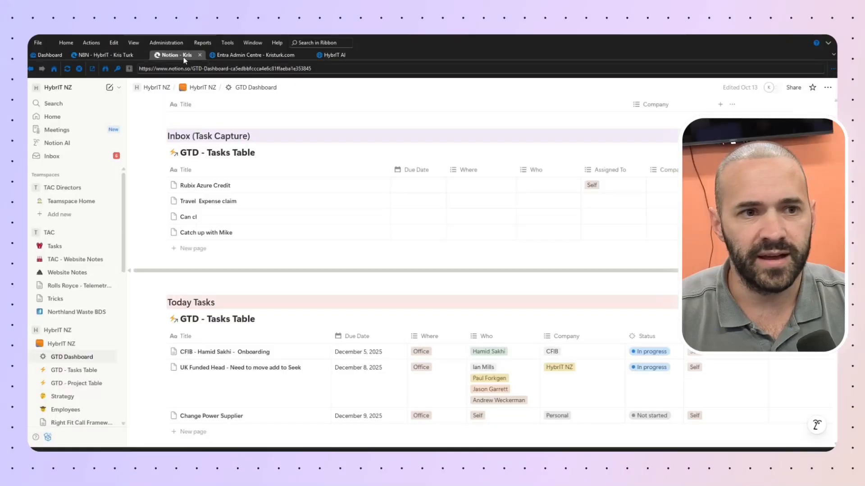
click(185, 56)
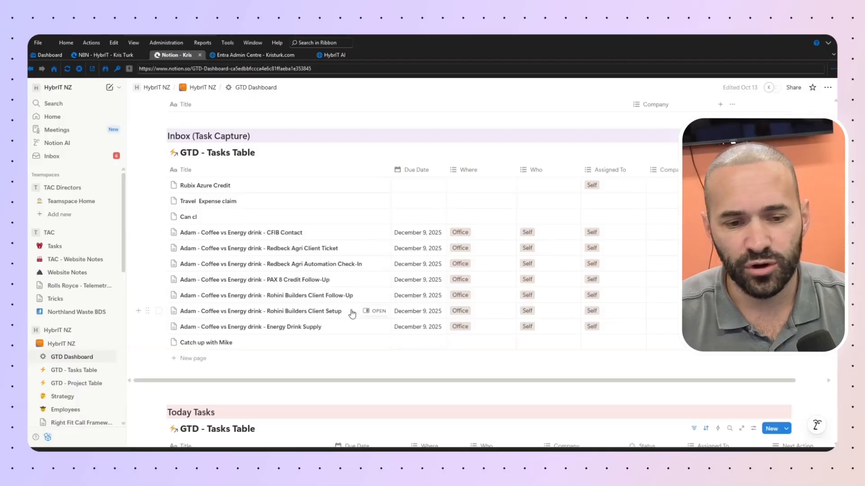
Step: Open the Energy Drink Supply task from the Inbox table and review its action item, owner and meeting notes
click(376, 328)
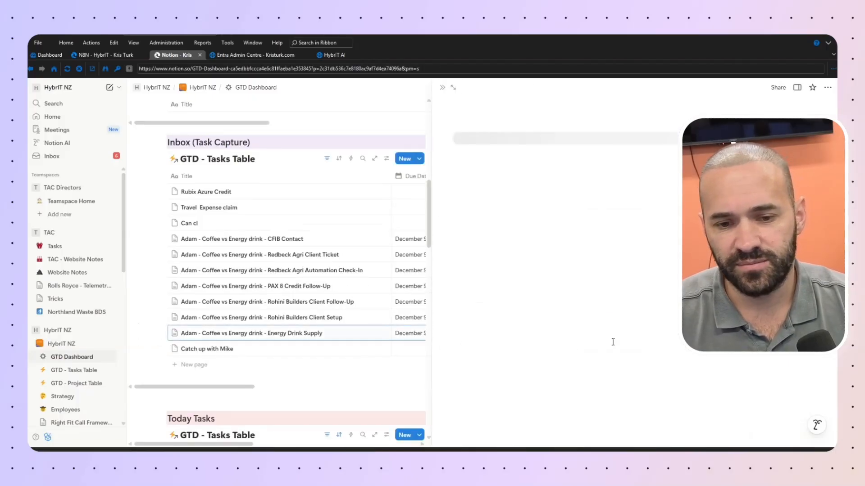
scroll(597, 276, down, 1)
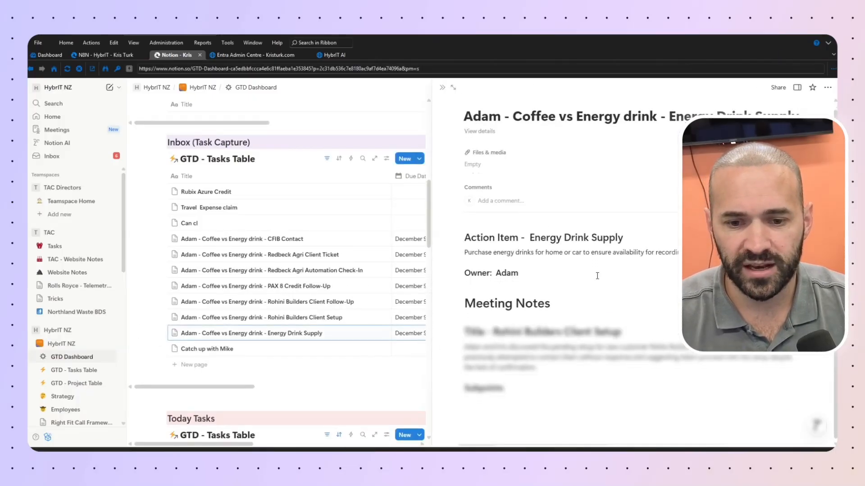
scroll(597, 276, down, 7)
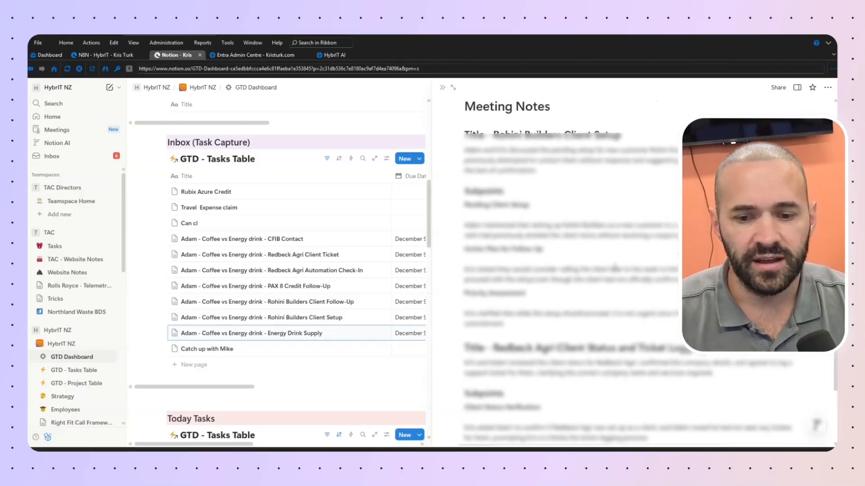
scroll(614, 269, down, 2)
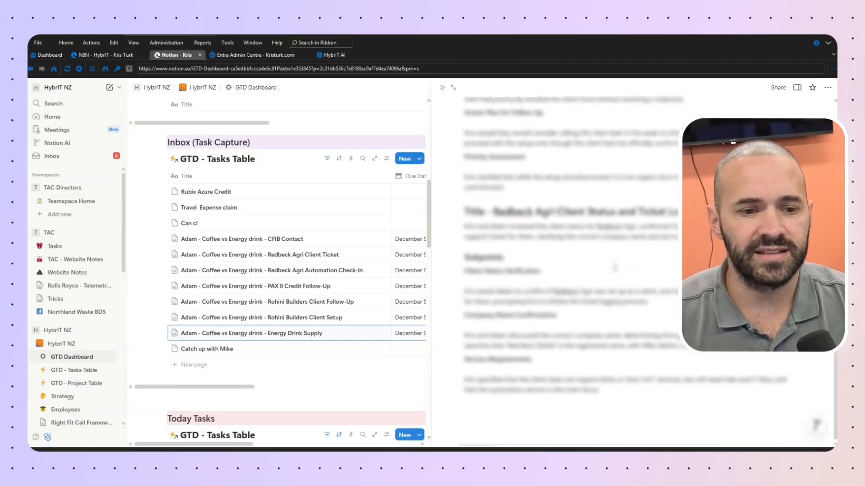
scroll(614, 268, up, 8)
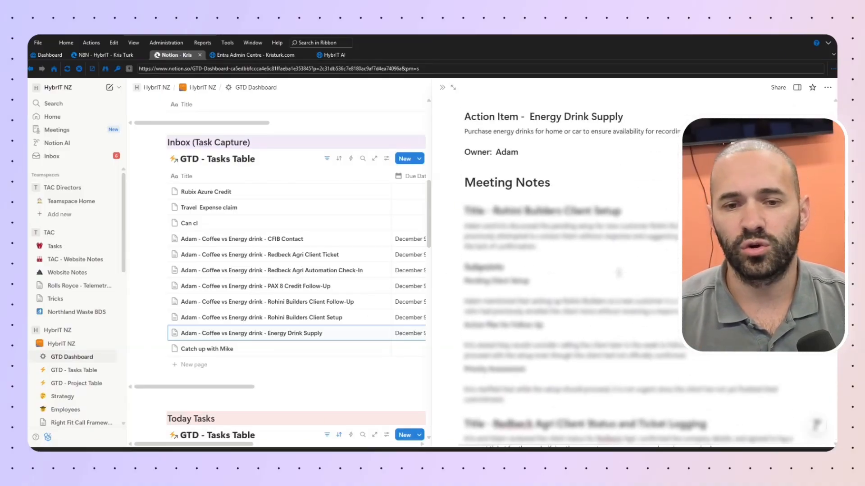
scroll(619, 272, down, 3)
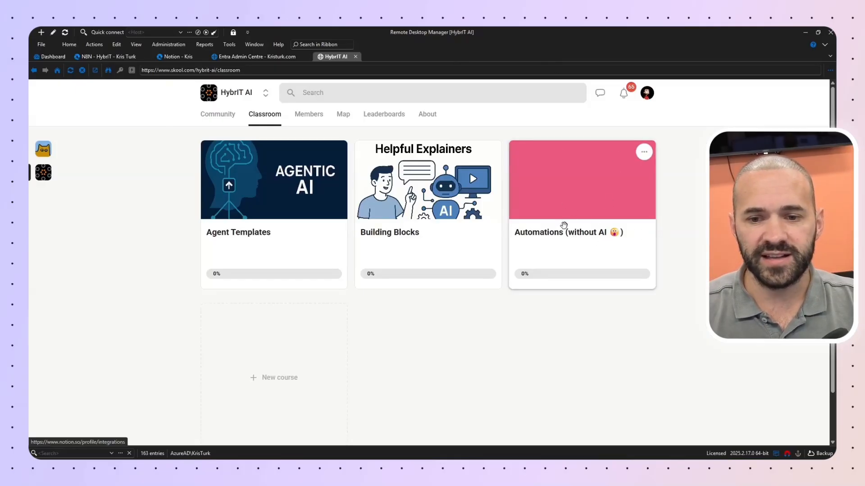
Step: Open the Automations (without AI) course, view the download prompt for CoPilot to Notion.json and dismiss it
click(567, 216)
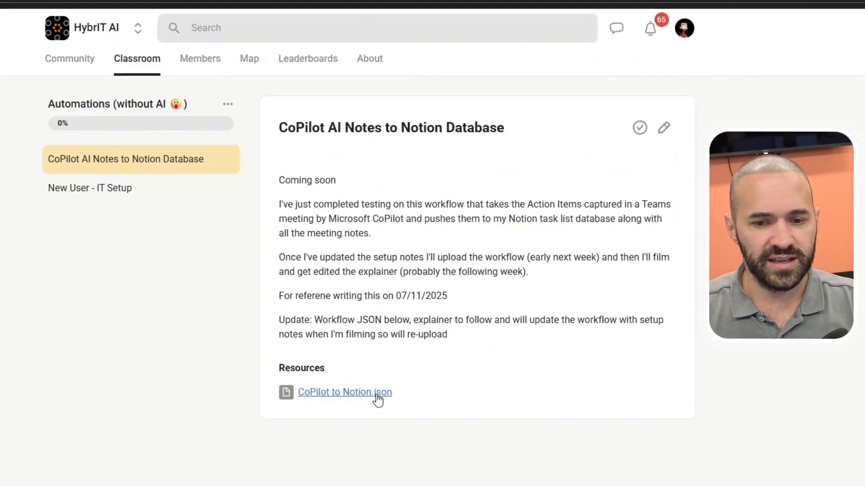
click(377, 399)
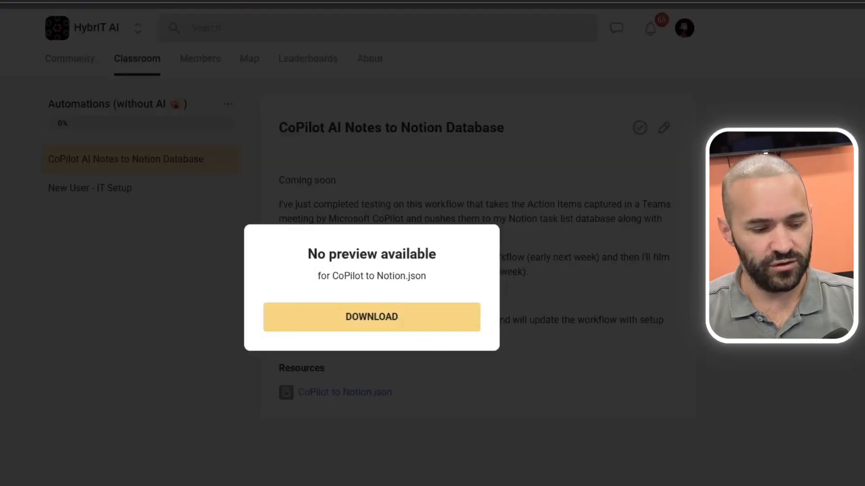
key(Escape)
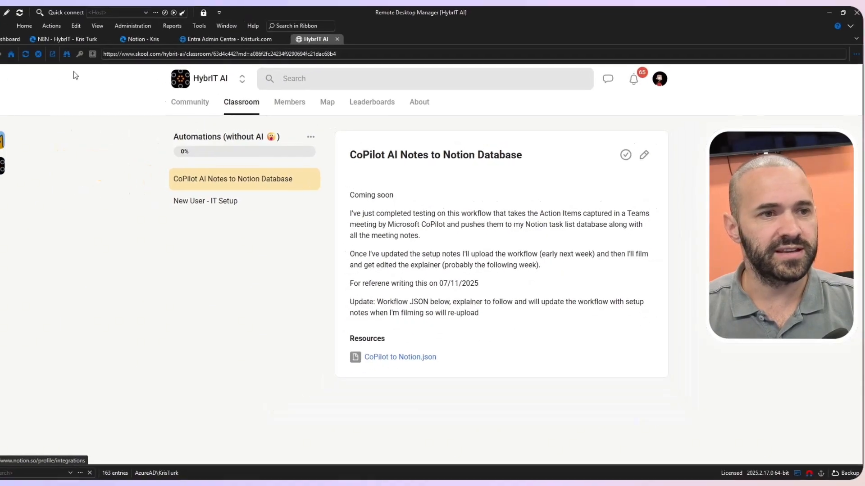
Step: Switch to the CoPilot to Notion workflow in n8n and look up its option for importing from a file
click(73, 39)
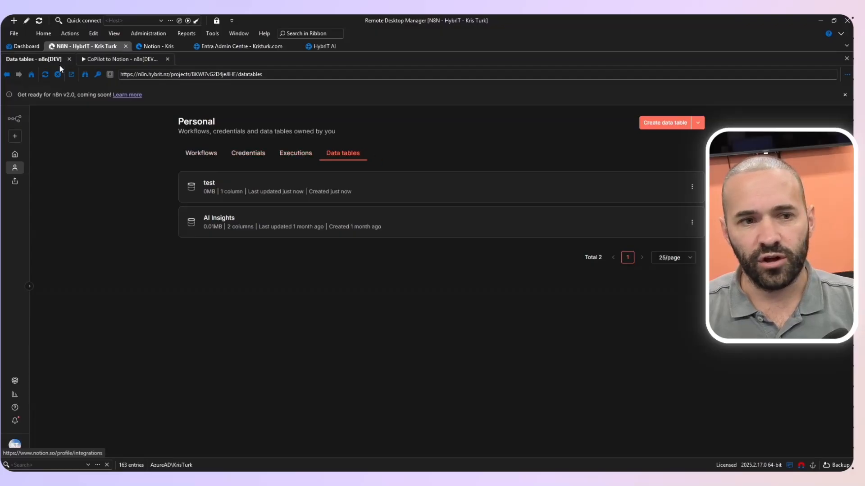
click(119, 62)
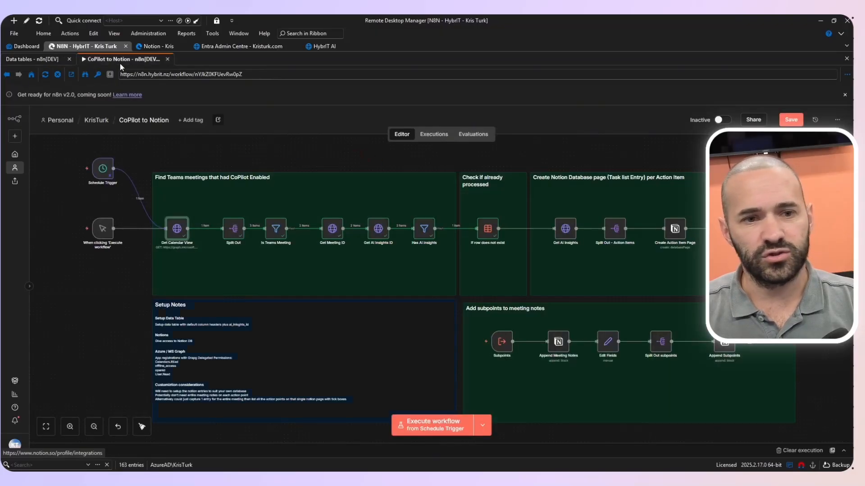
click(839, 125)
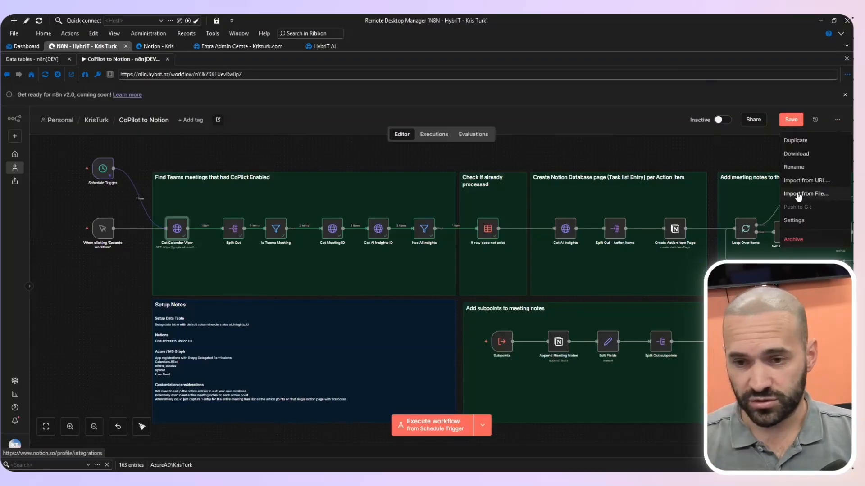
click(669, 152)
Step: Examine the workflow's node groups and read the data table requirements in its Setup Notes
scroll(678, 195, down, 2)
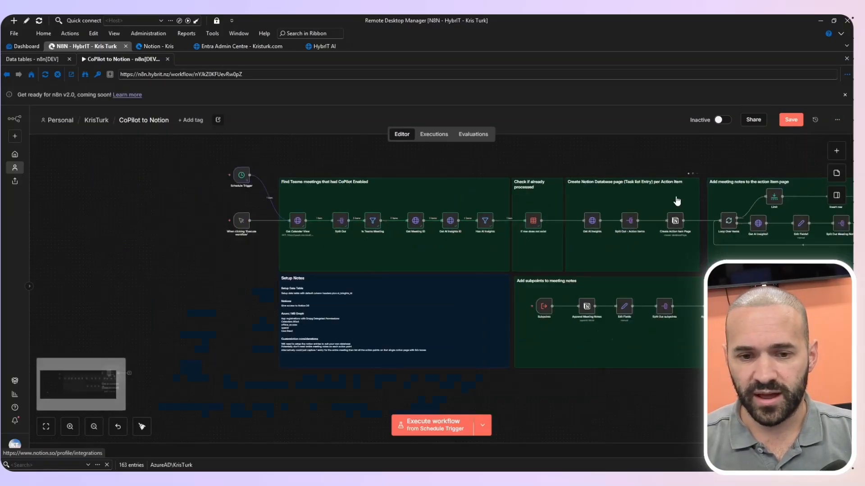
drag(668, 394, 584, 394)
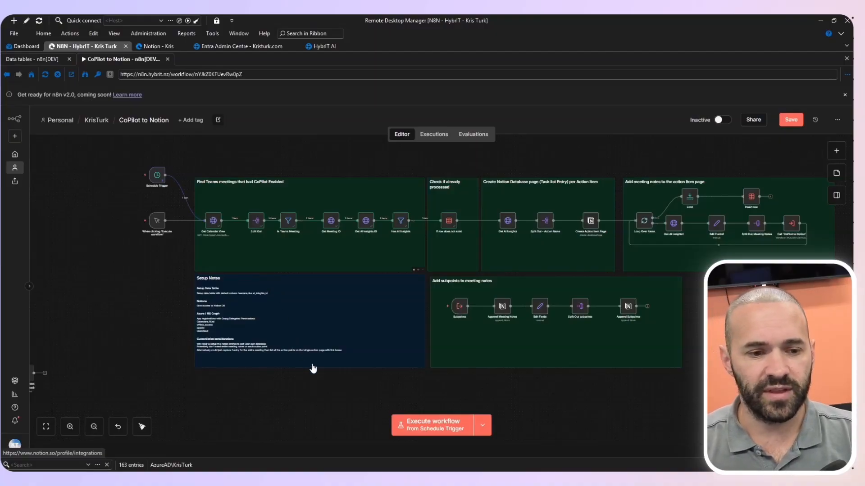
scroll(319, 376, up, 1)
scroll(320, 382, up, 1)
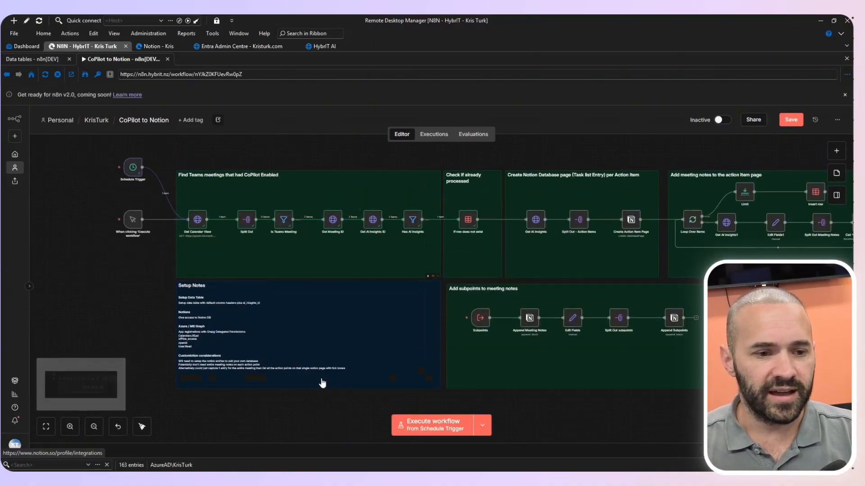
scroll(251, 336, up, 3)
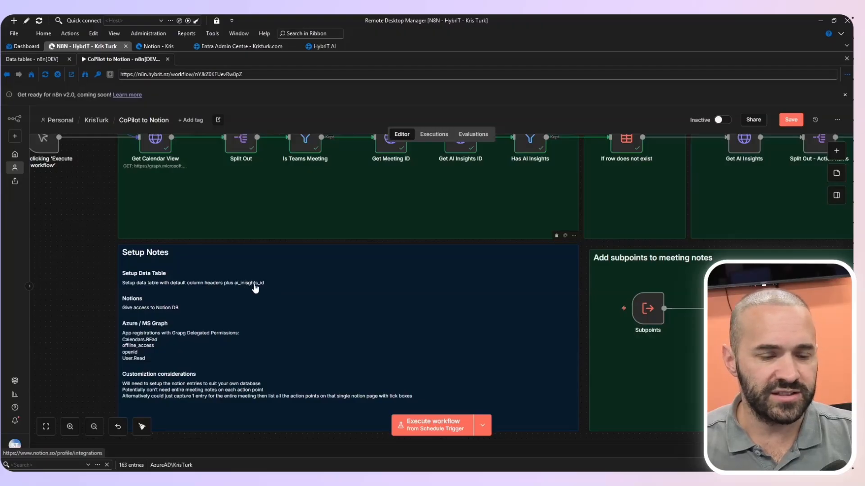
scroll(274, 295, down, 2)
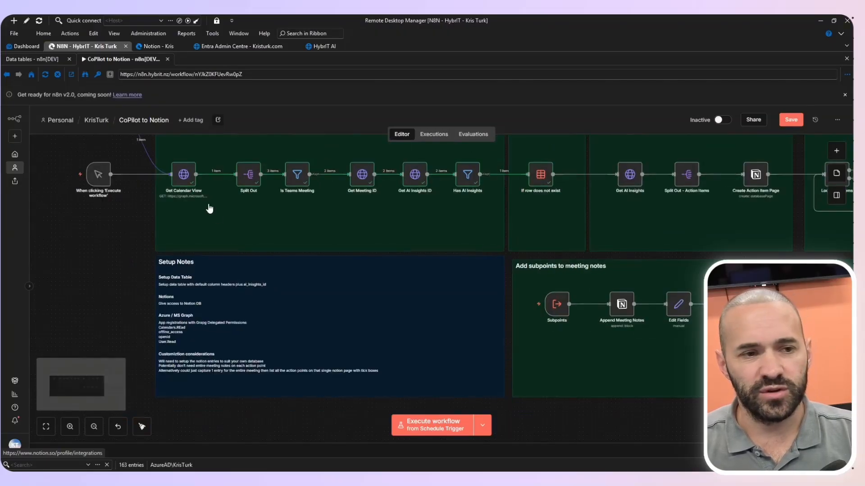
Step: Create a new n8n data table named test2
click(45, 62)
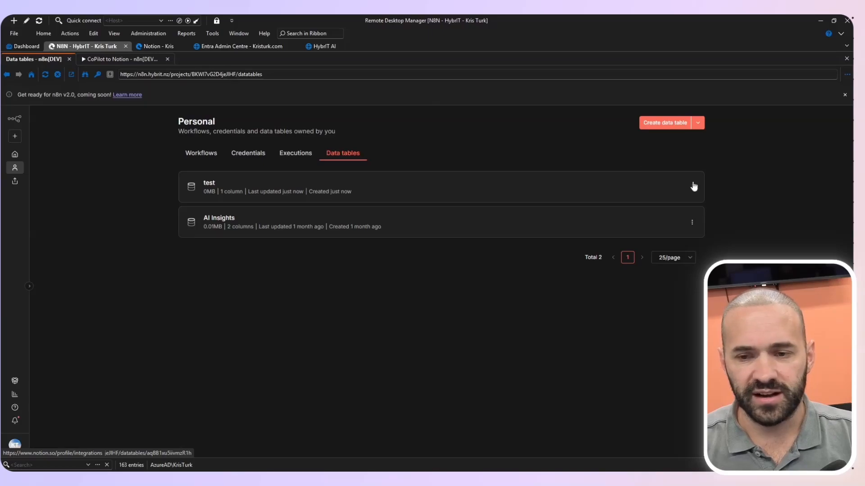
click(679, 125)
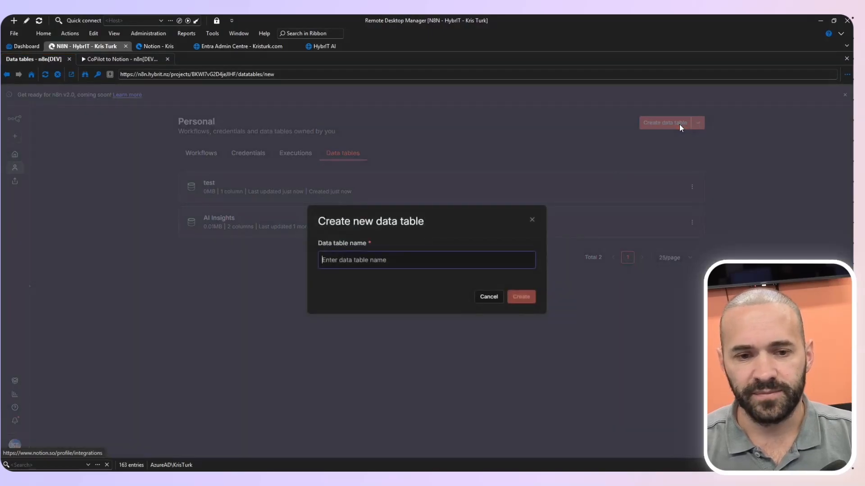
text(test2)
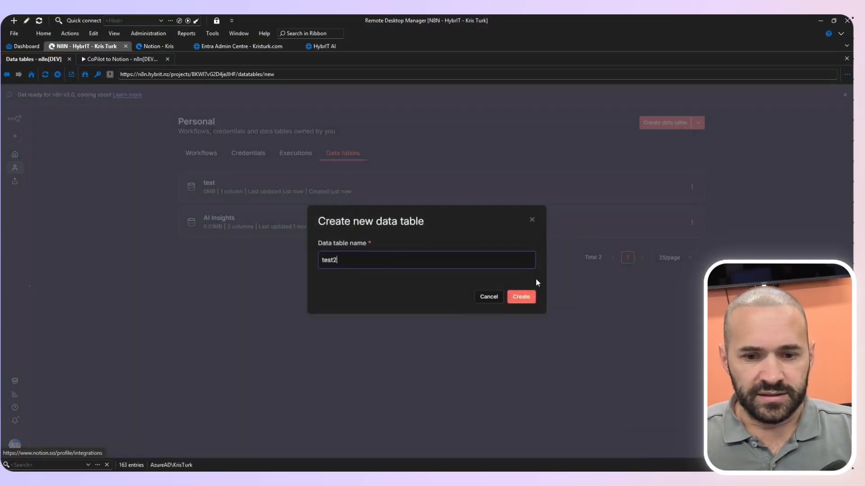
click(521, 298)
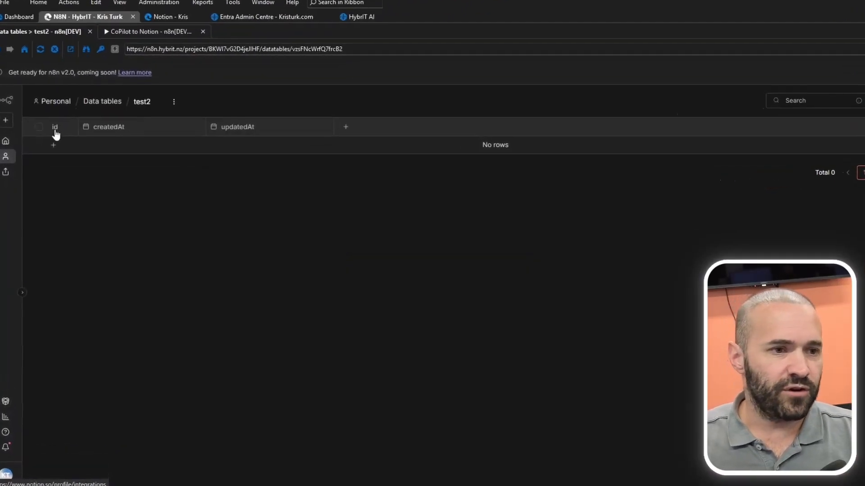
Step: Add a string column named ai_insights_id to the test2 data table
click(349, 129)
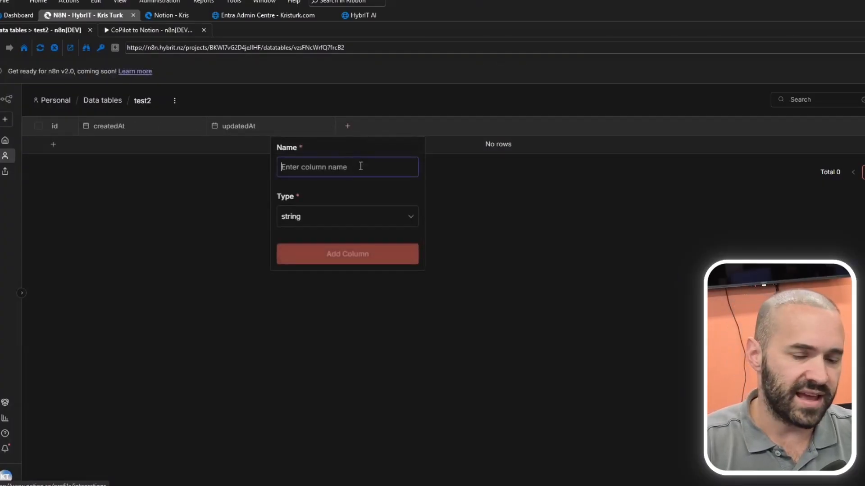
text(ai_insights_id)
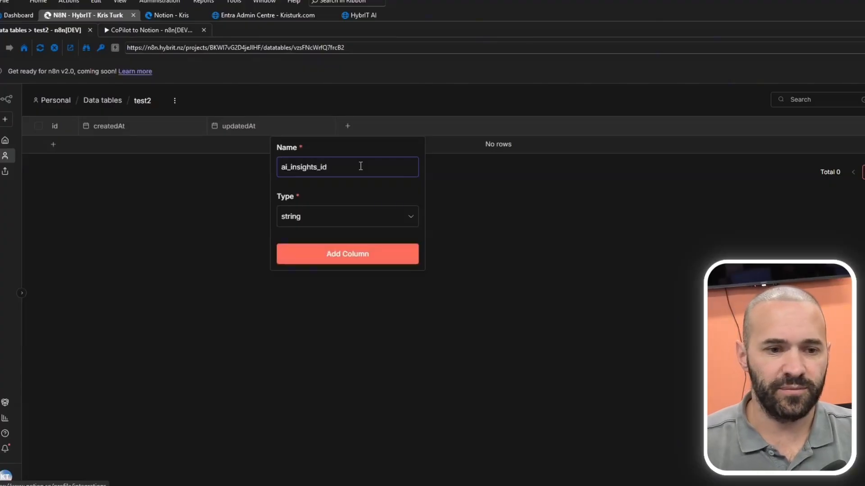
click(358, 254)
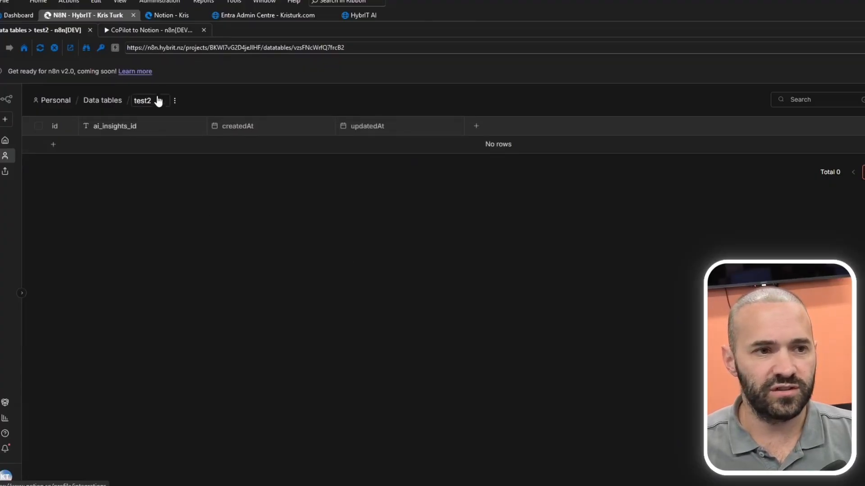
Step: Inspect the data table choices in the workflow's If row does not exist node and return to the canvas
click(140, 29)
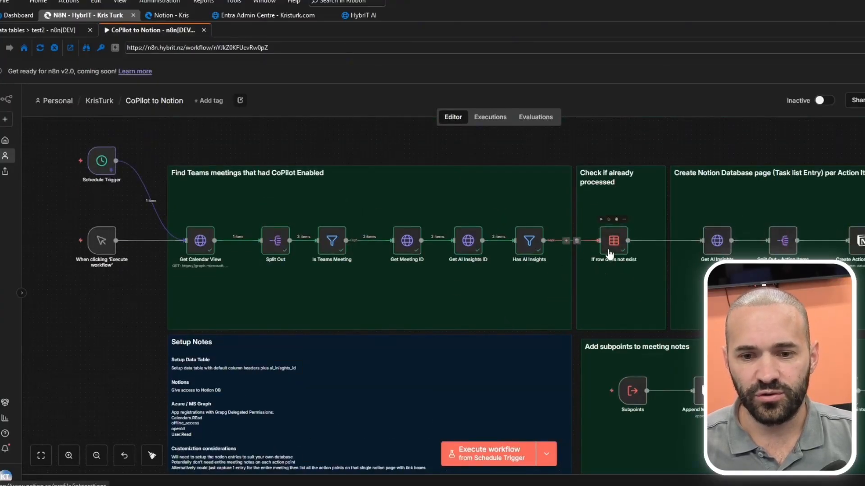
double_click(614, 246)
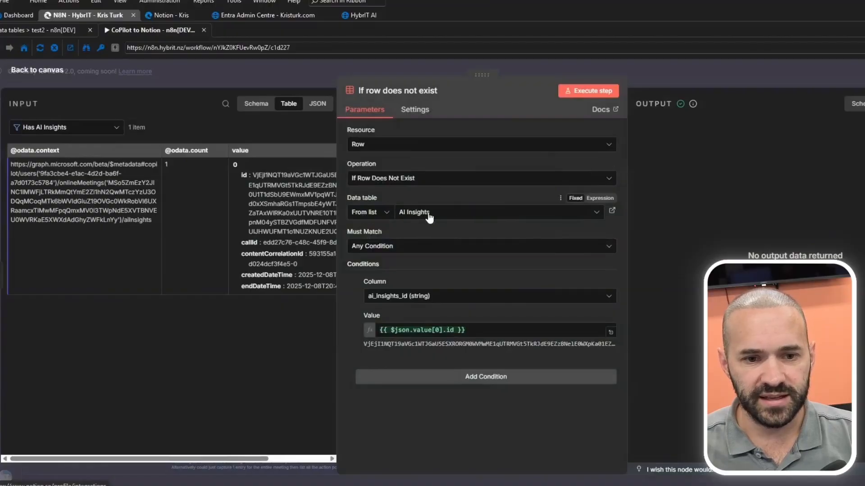
click(459, 219)
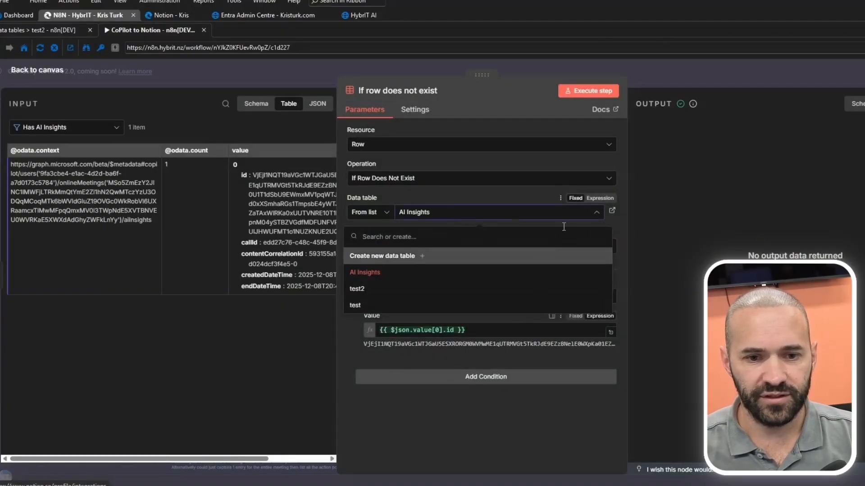
click(47, 71)
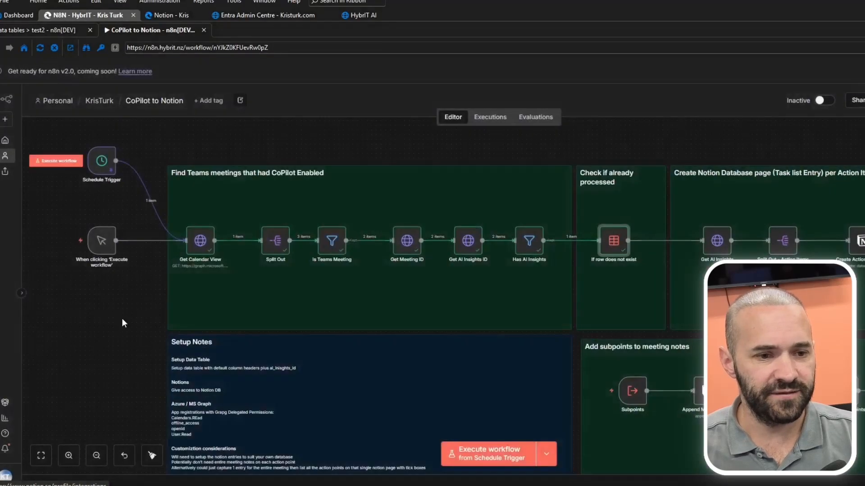
Step: Read the Notion access requirement in the Setup Notes and switch to Notion's Integrations page
scroll(121, 322, down, 2)
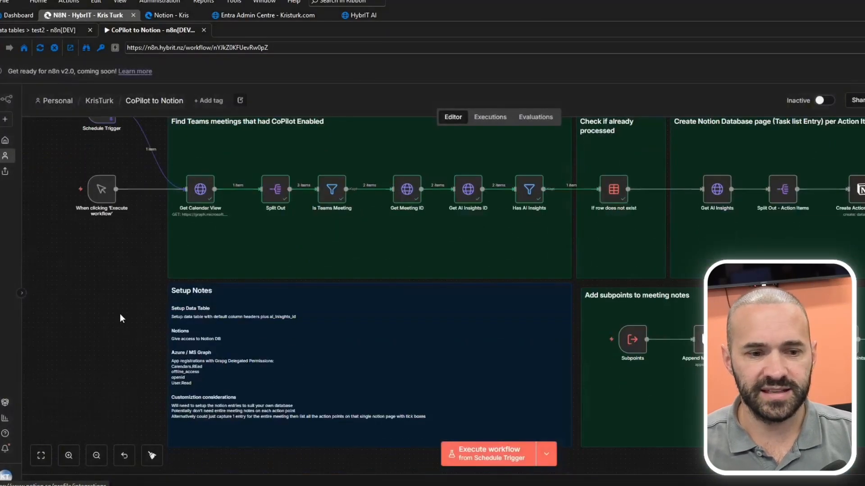
scroll(120, 314, down, 2)
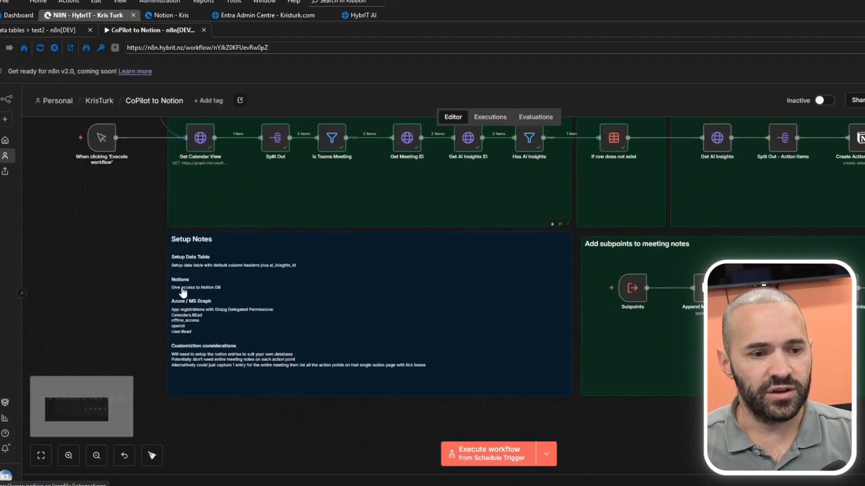
click(171, 18)
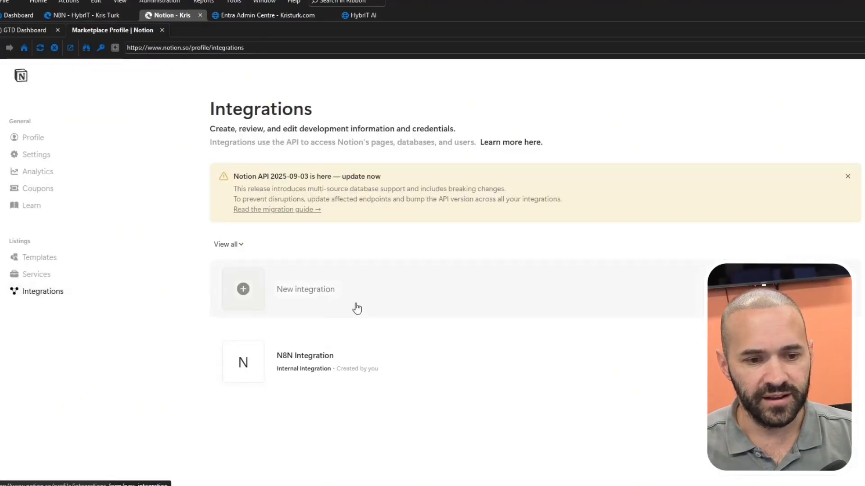
Step: Create an internal Notion integration named Test - Delete for the HybrIT NZ workspace and proceed to its configuration
click(256, 298)
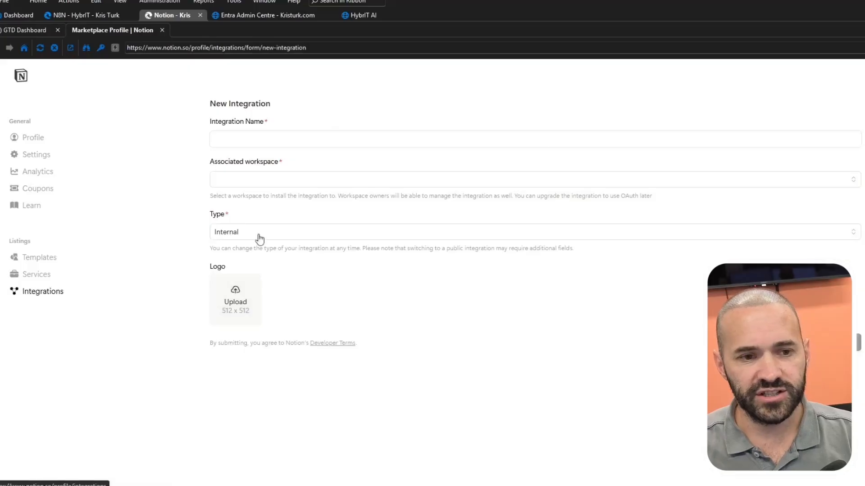
click(293, 142)
text(Test -)
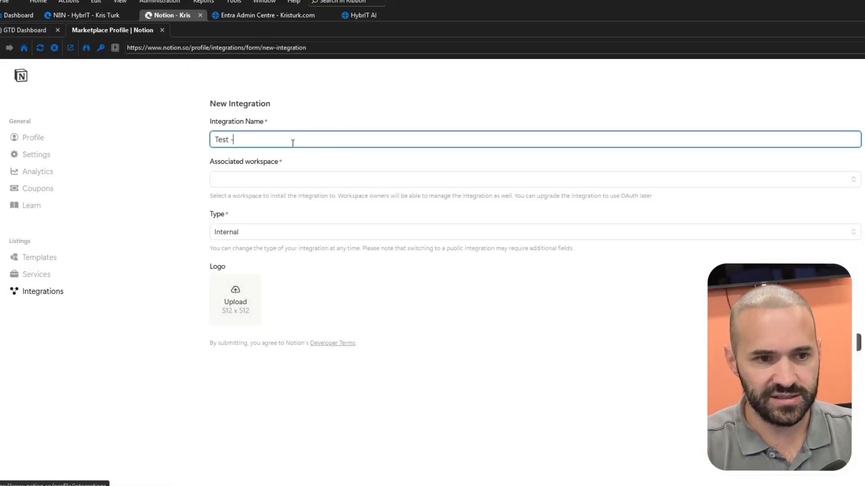
text(De Delete)
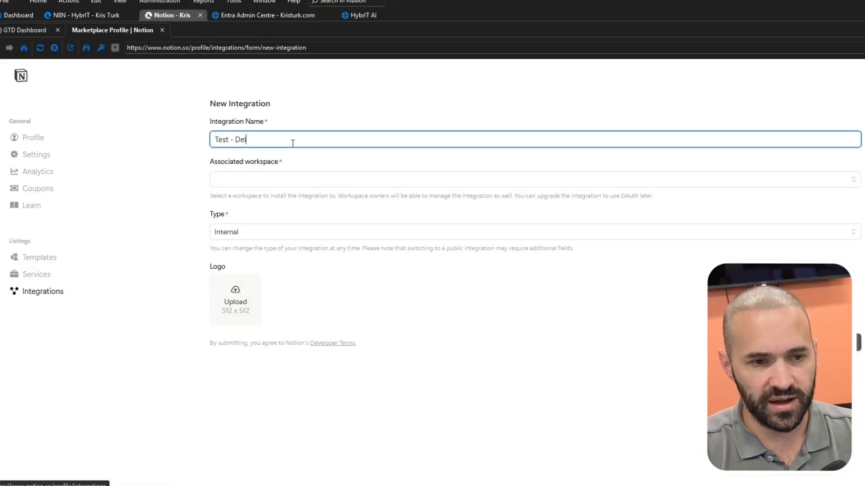
click(384, 181)
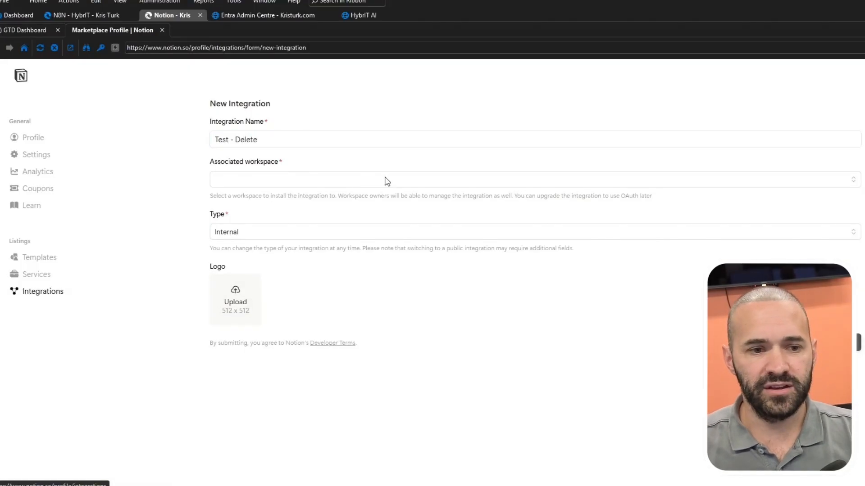
click(255, 214)
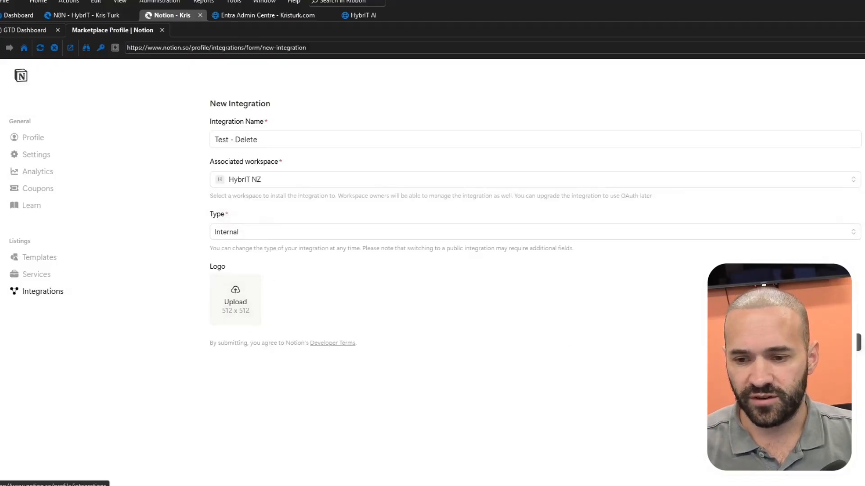
click(842, 343)
click(474, 297)
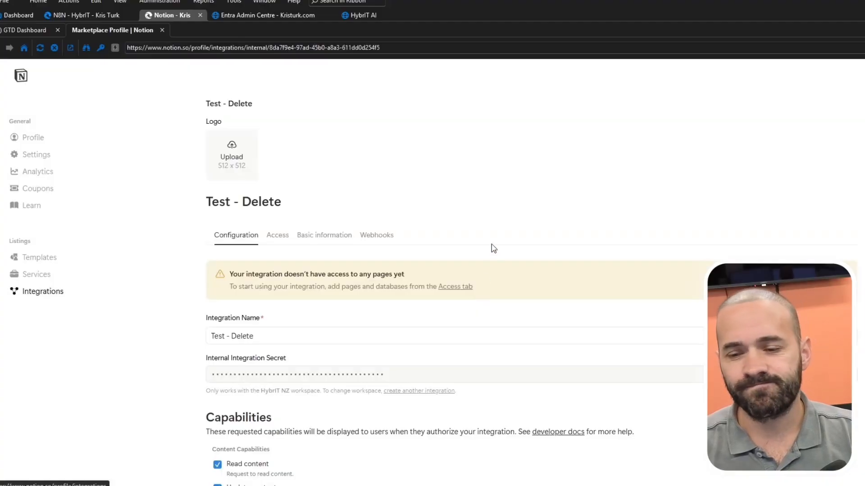
Step: Enable the Read comments and Insert comments capabilities for the Test - Delete integration
scroll(495, 238, down, 4)
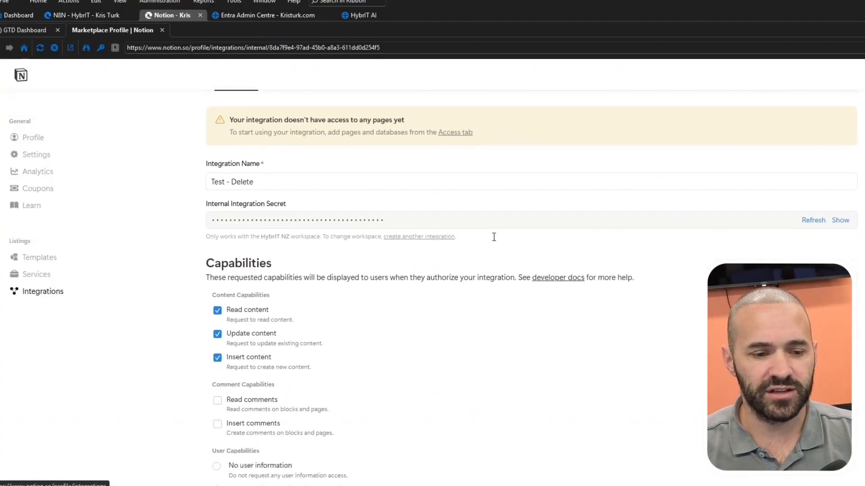
click(218, 403)
click(217, 426)
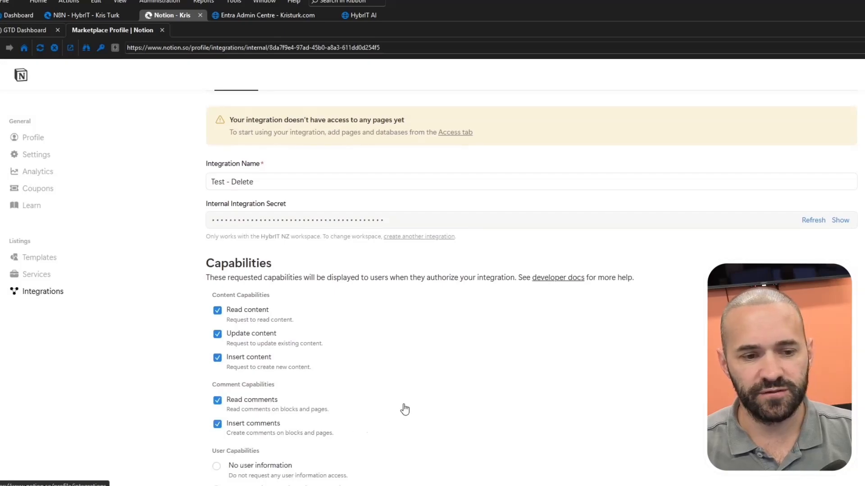
Step: Grant the Test - Delete integration access to the GTD Dashboard and GTD - Tasks Table pages
scroll(404, 408, up, 3)
click(279, 184)
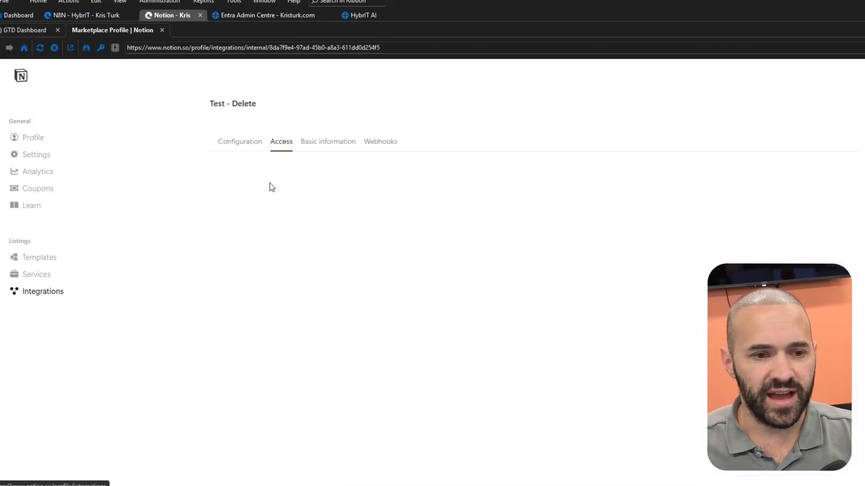
click(812, 197)
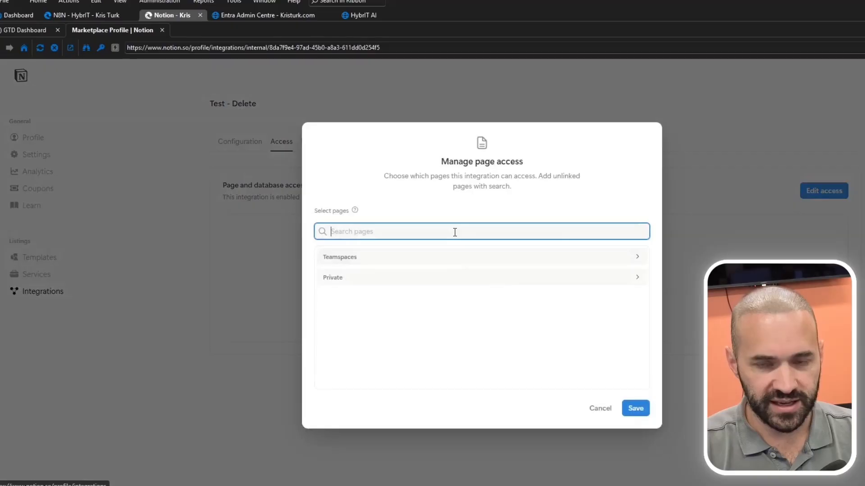
text(gtd)
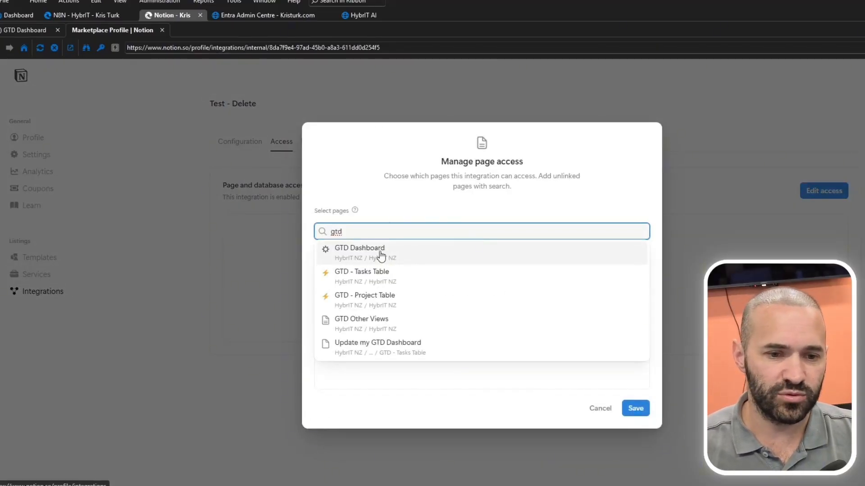
click(382, 255)
click(388, 282)
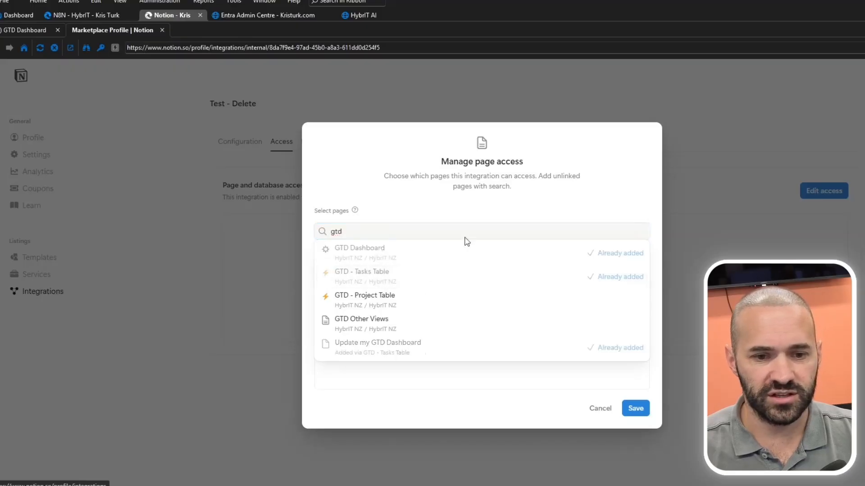
click(642, 416)
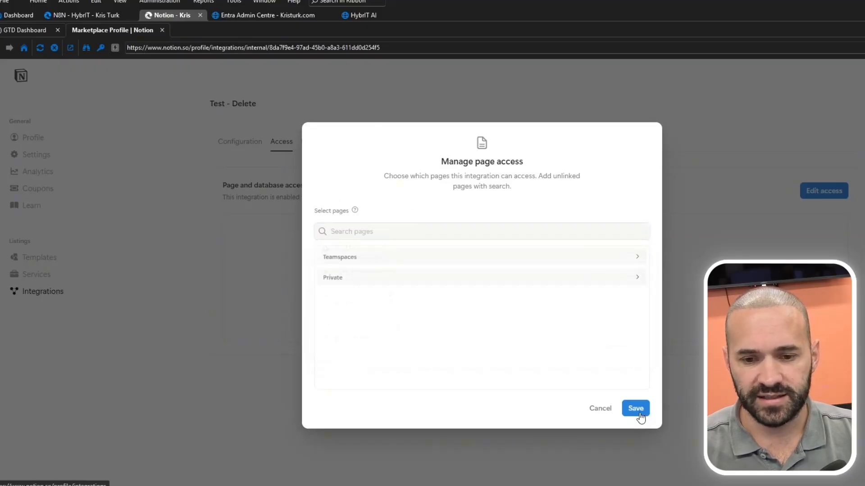
click(642, 414)
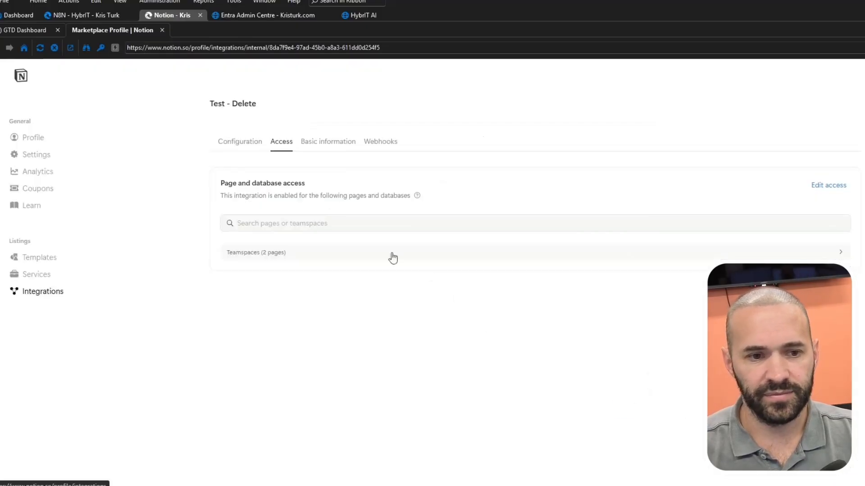
Step: Locate the integration's secret in its configuration, switch to n8n, and start a new Notion credential from the Create Action Item Page node
click(246, 143)
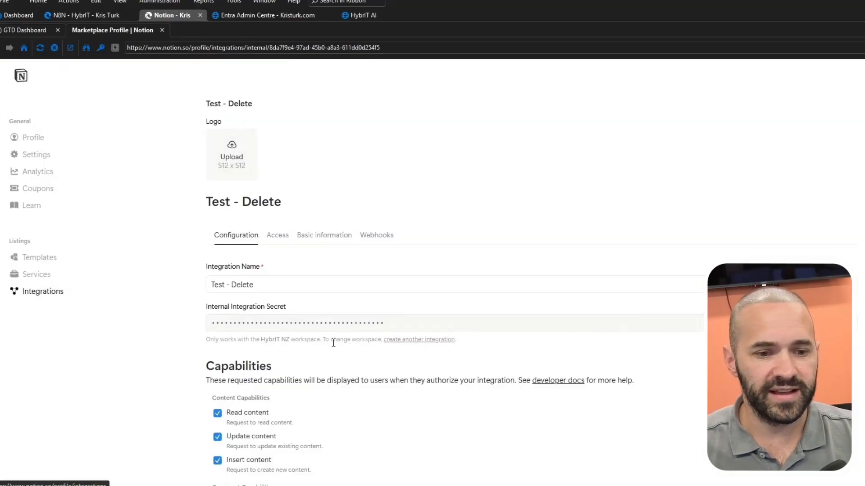
click(102, 20)
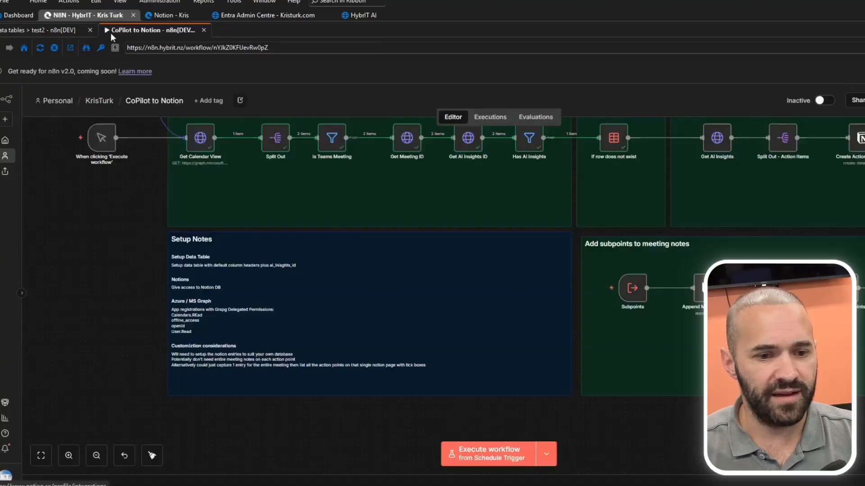
scroll(596, 357, up, 3)
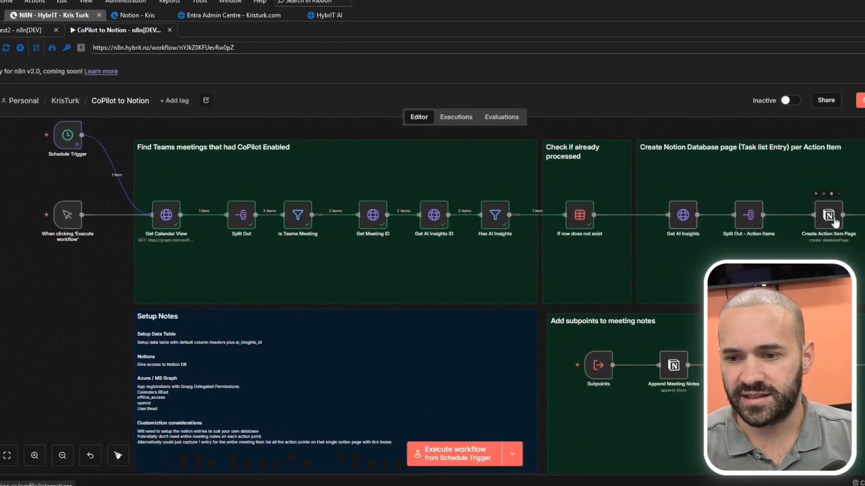
double_click(830, 220)
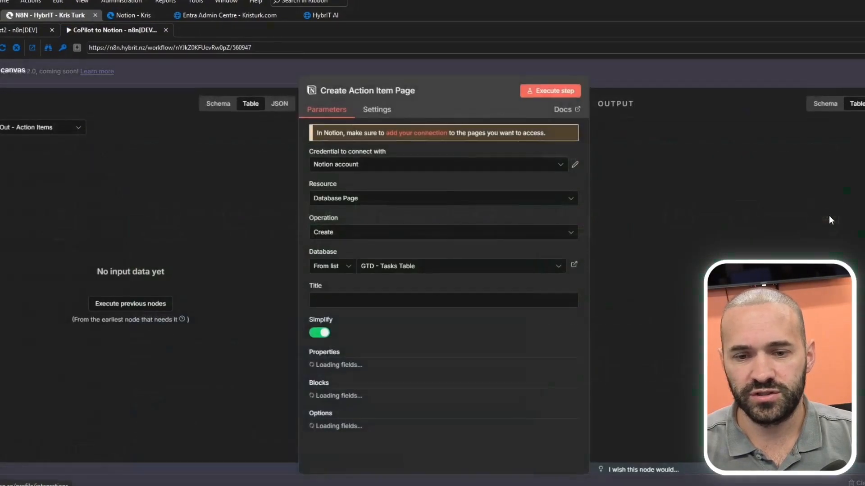
click(554, 167)
click(428, 221)
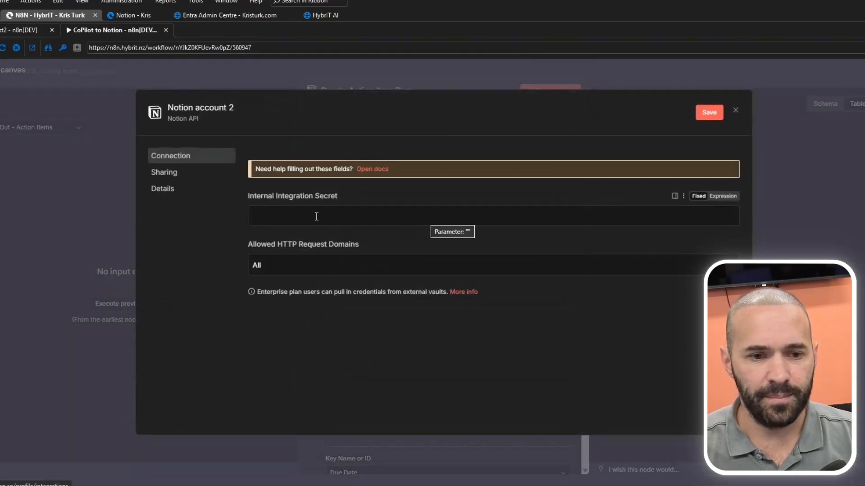
Step: Name the new credential Notion - GTD Dashbord, discard it without entering the Internal Integration Secret, and return to the workflow canvas
click(225, 105)
text(Notion )
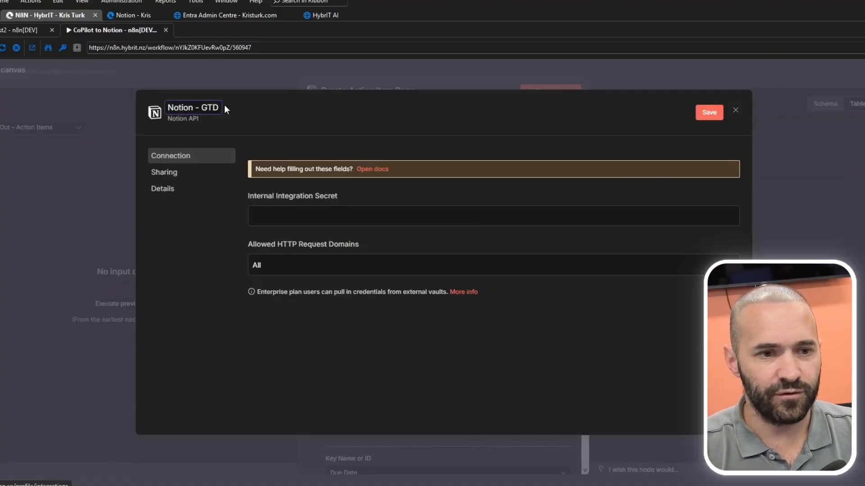
text(- GTD)
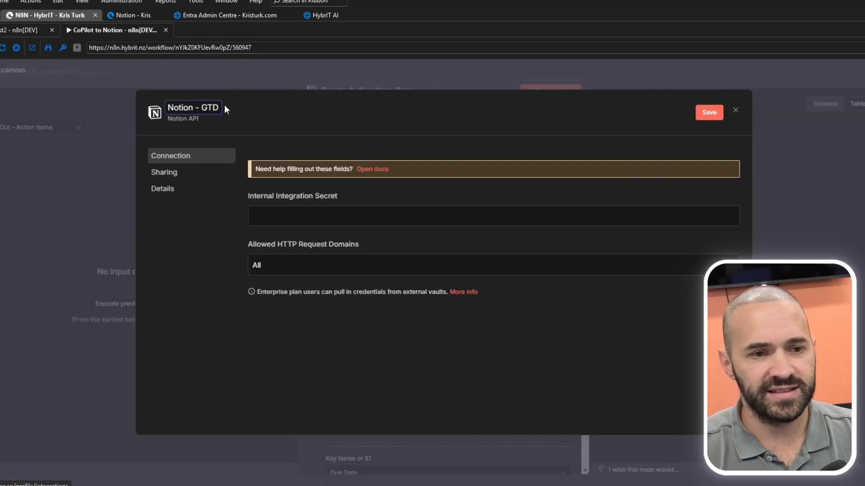
text( Dashboa)
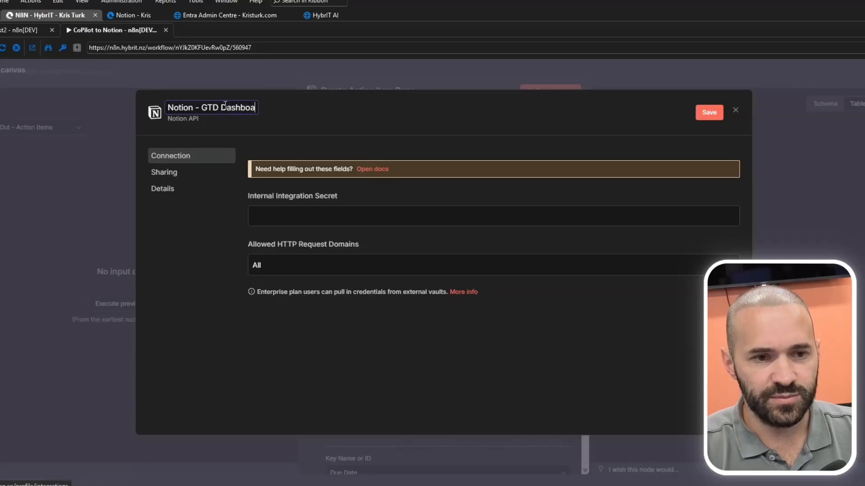
click(330, 349)
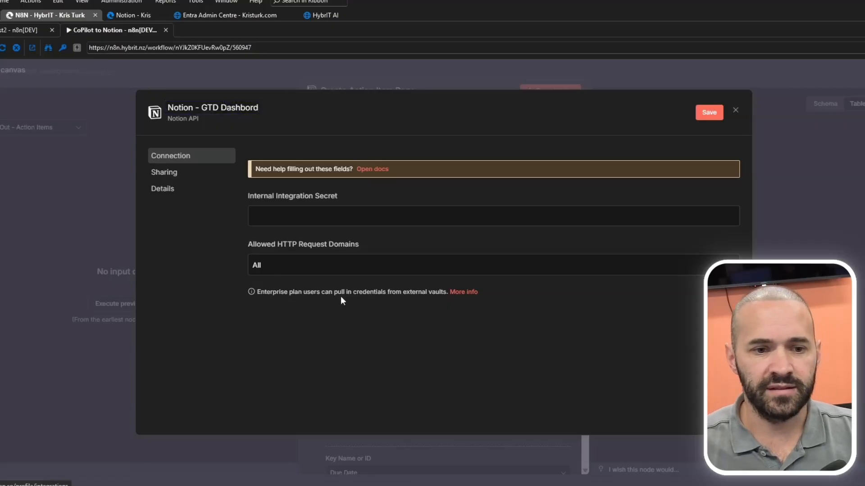
click(336, 221)
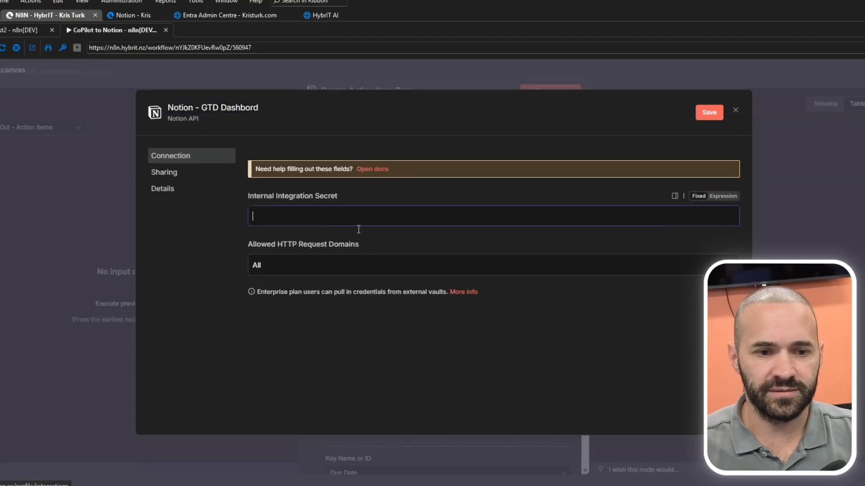
click(735, 110)
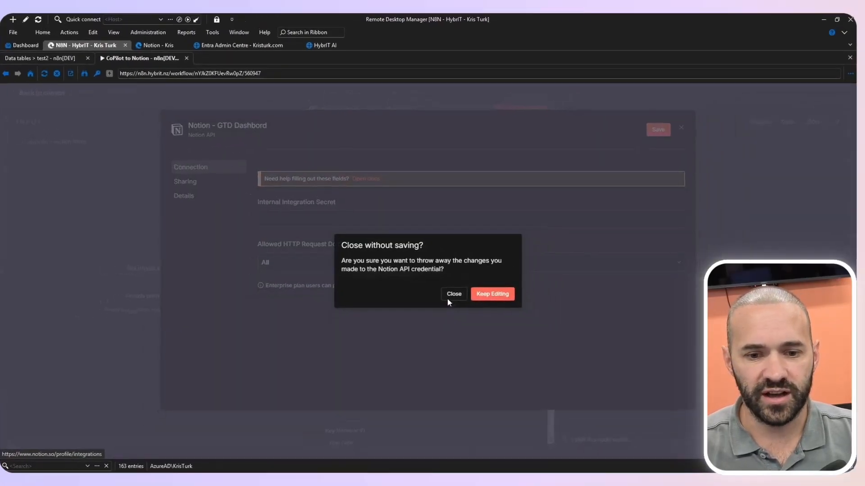
click(468, 300)
click(25, 97)
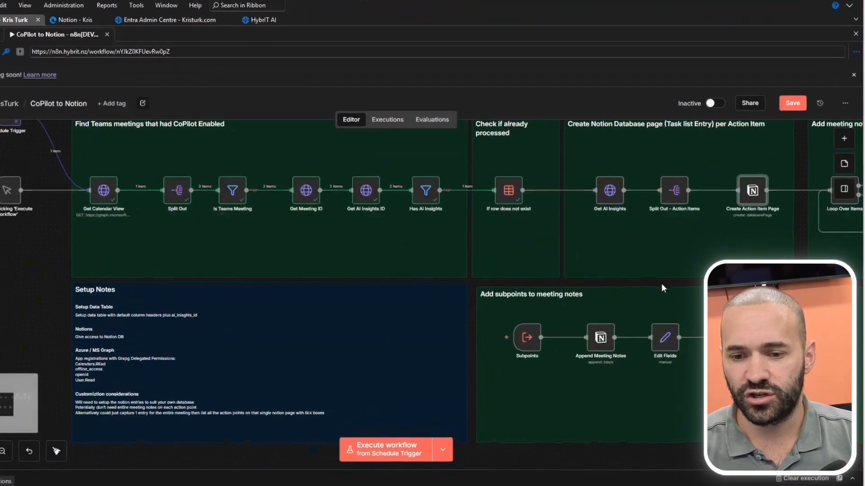
Step: Inspect the Notion credential choices in the Append Meeting Notes node and return to the canvas
double_click(596, 341)
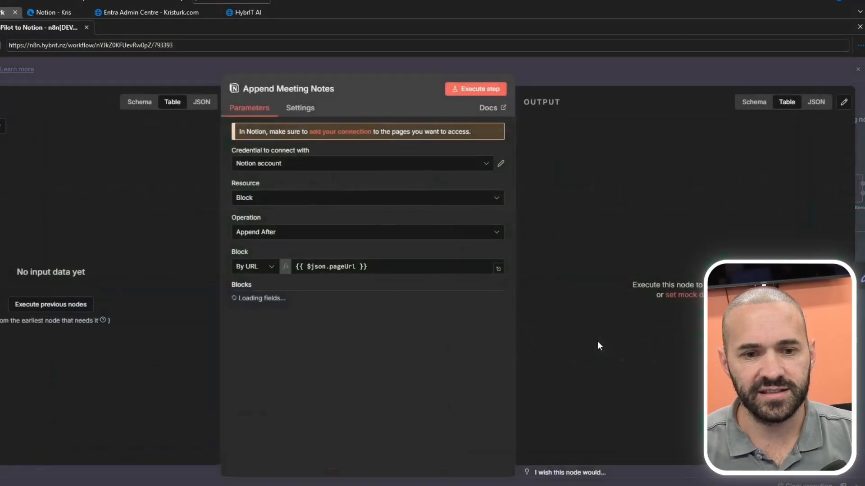
click(450, 167)
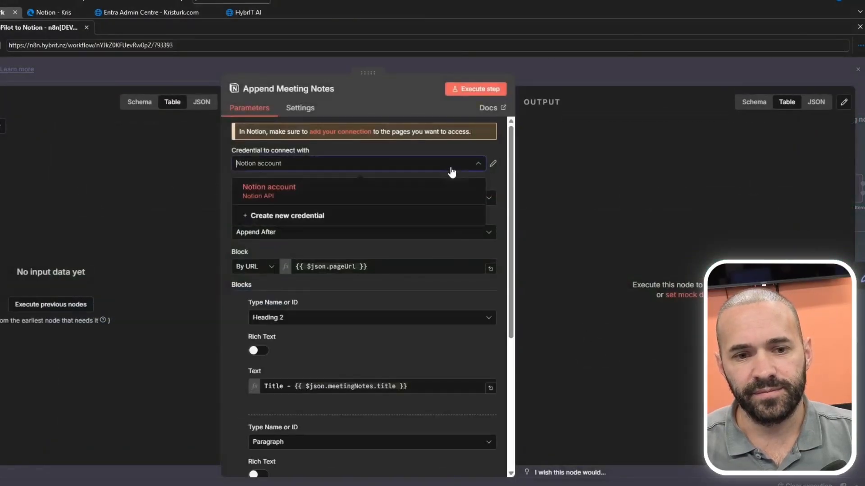
click(379, 168)
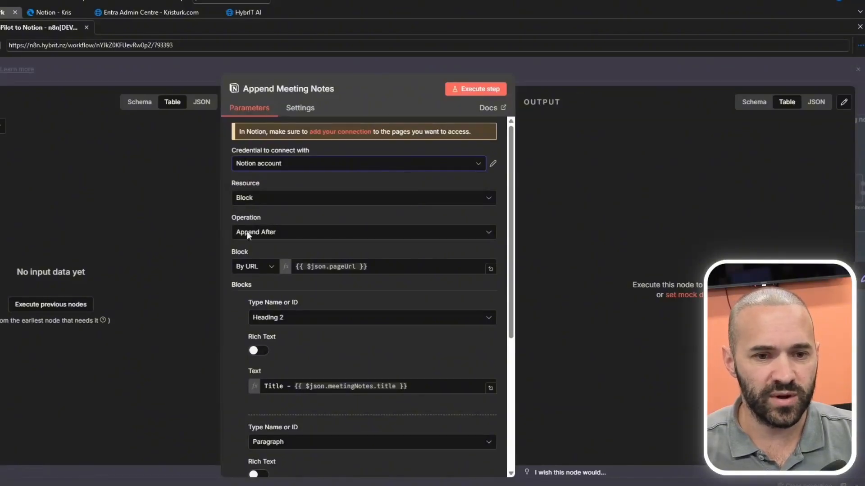
key(Escape)
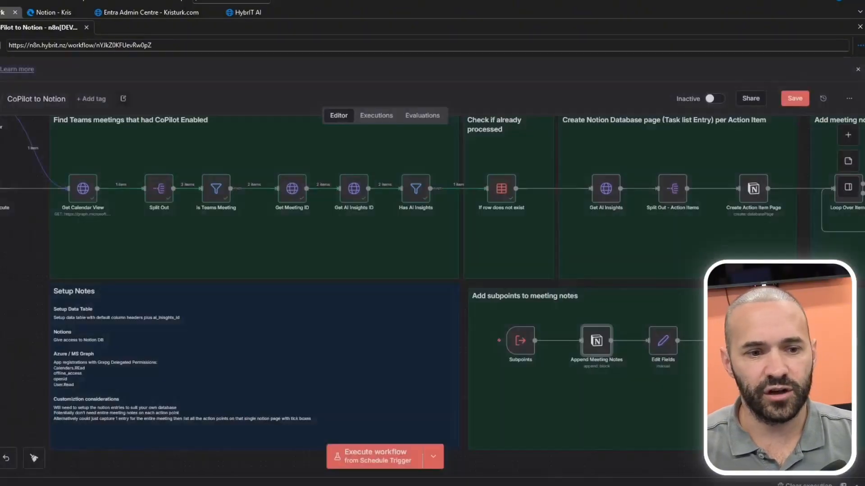
Step: Read the Azure / MS Graph permissions in the Setup Notes and switch to App registrations in the Microsoft Entra admin center
scroll(2, 352, down, 2)
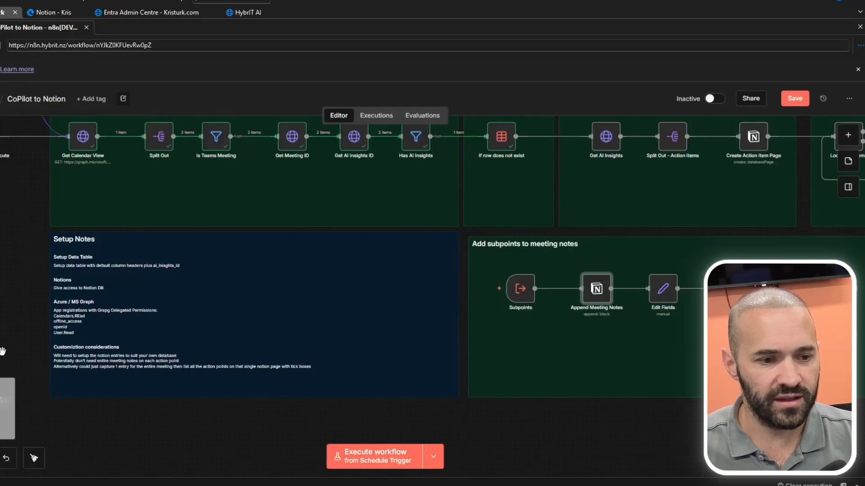
scroll(3, 351, up, 2)
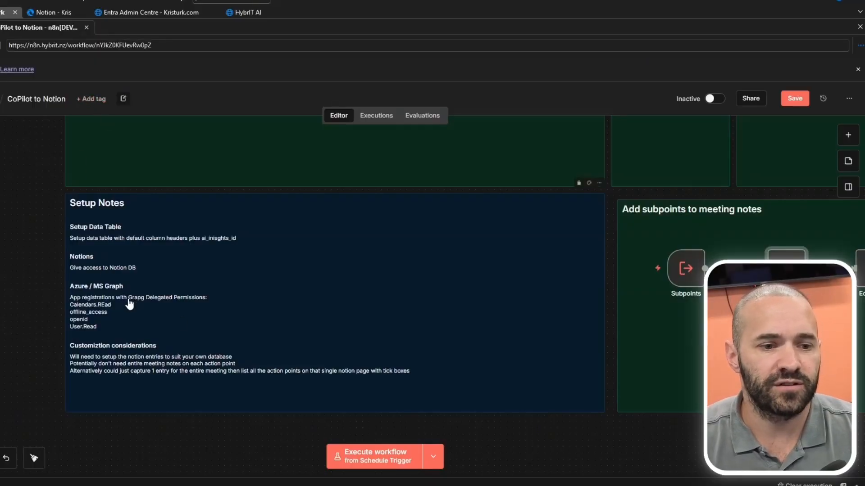
click(164, 14)
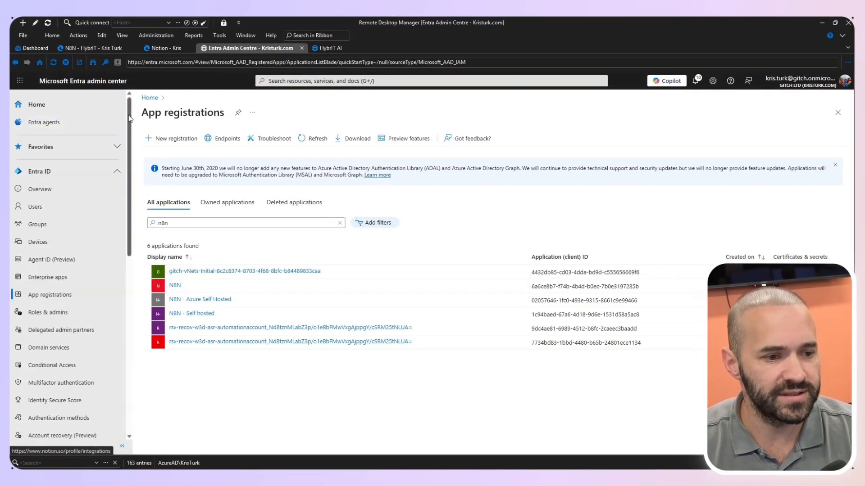
scroll(102, 193, down, 2)
scroll(81, 282, up, 2)
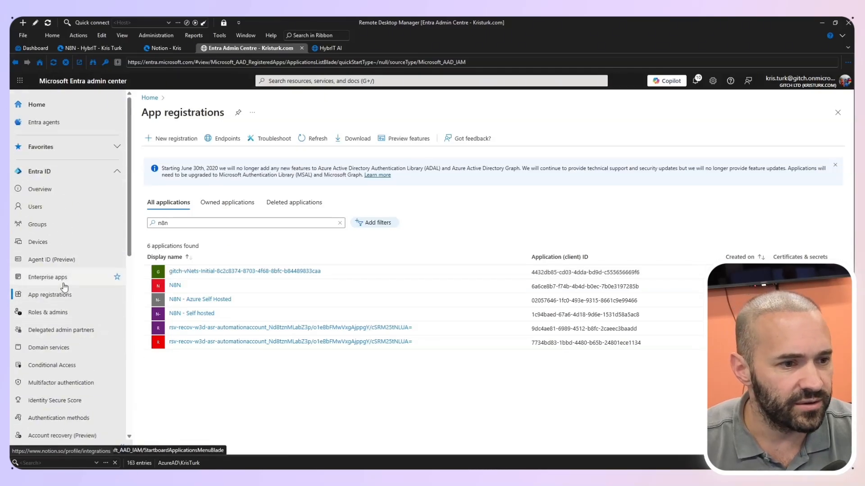
click(54, 295)
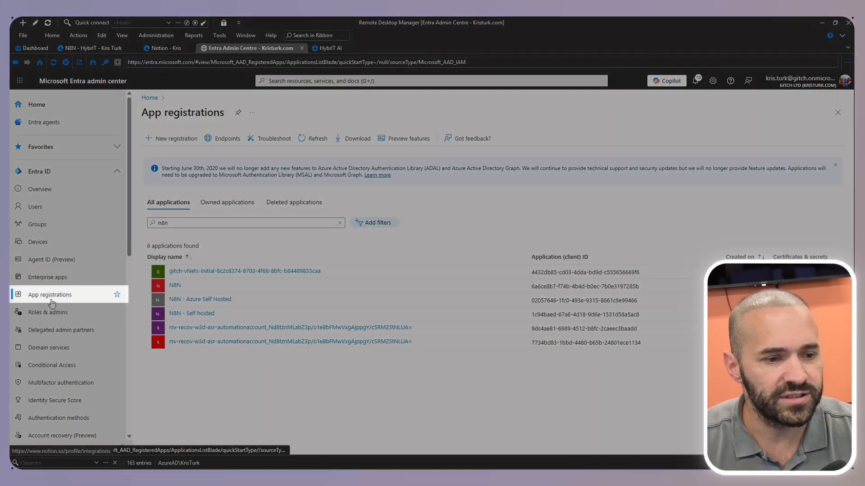
Step: Start a new app registration named N8n - delete temp, supporting accounts in any organizational directory (Multitenant)
click(179, 140)
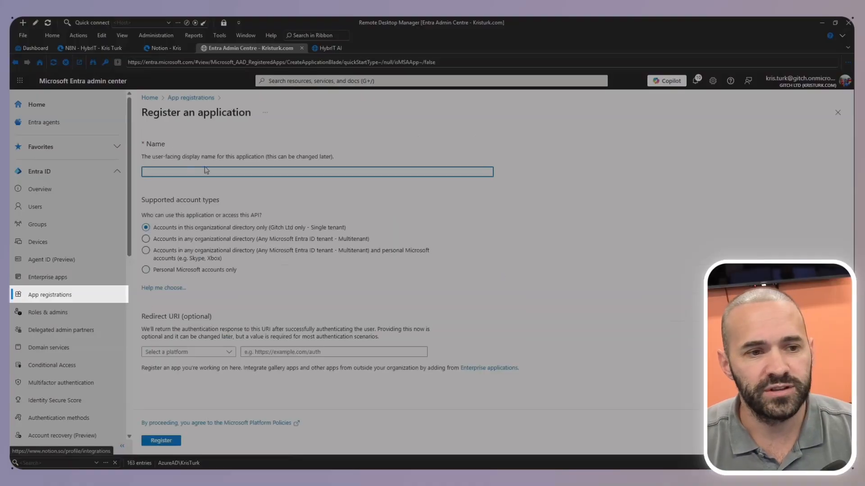
text(N8n)
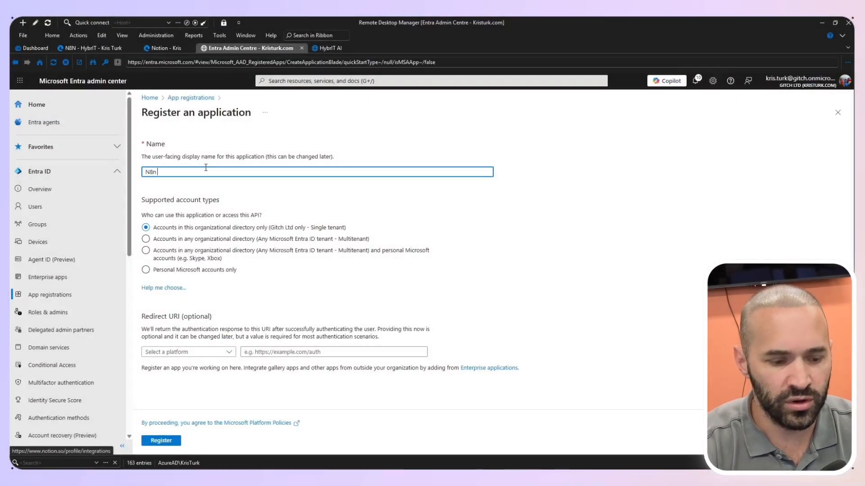
text( - delete temp)
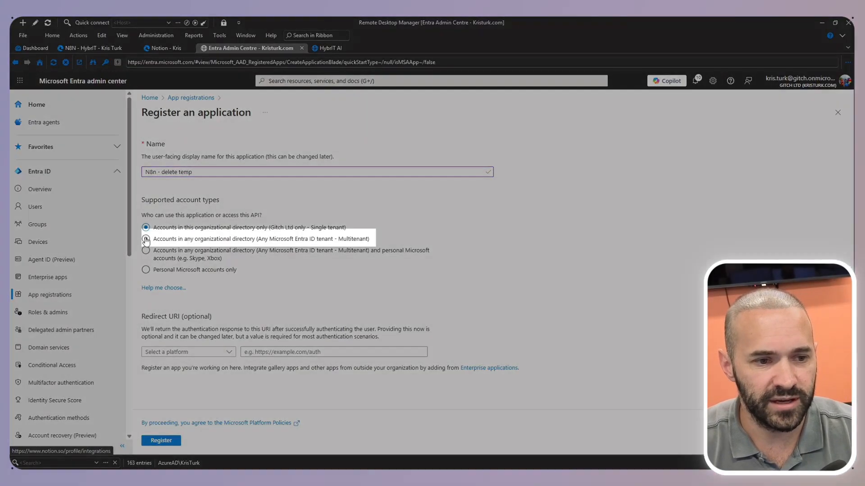
click(146, 240)
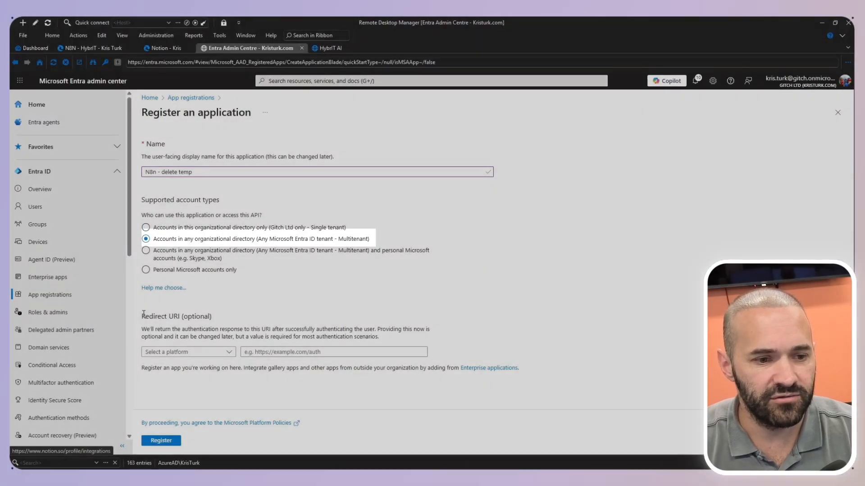
Step: Choose Web as the redirect URI platform for the new app registration
drag(142, 316, 183, 318)
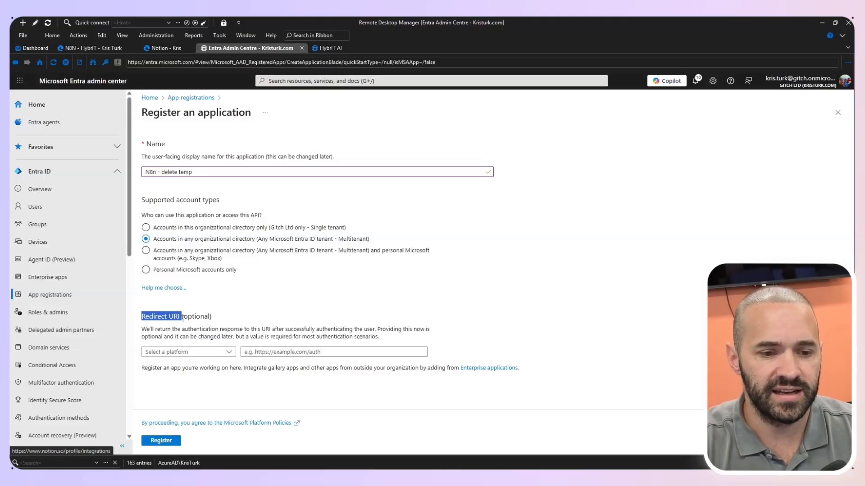
click(181, 352)
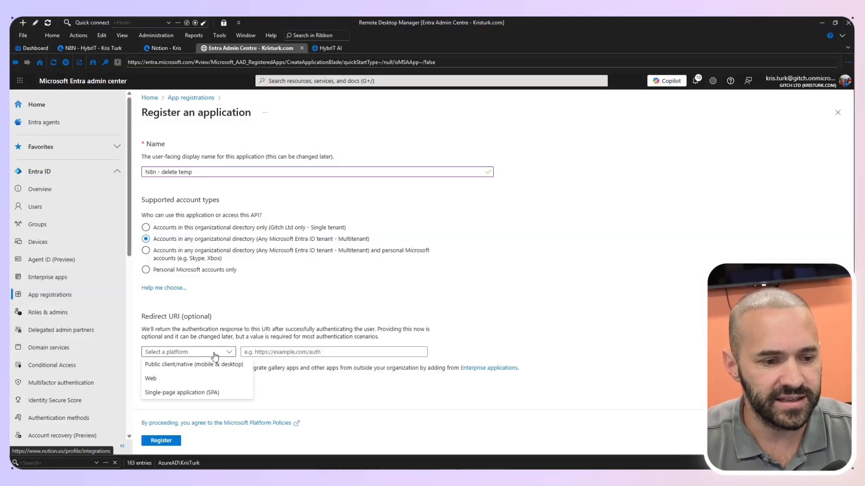
click(165, 379)
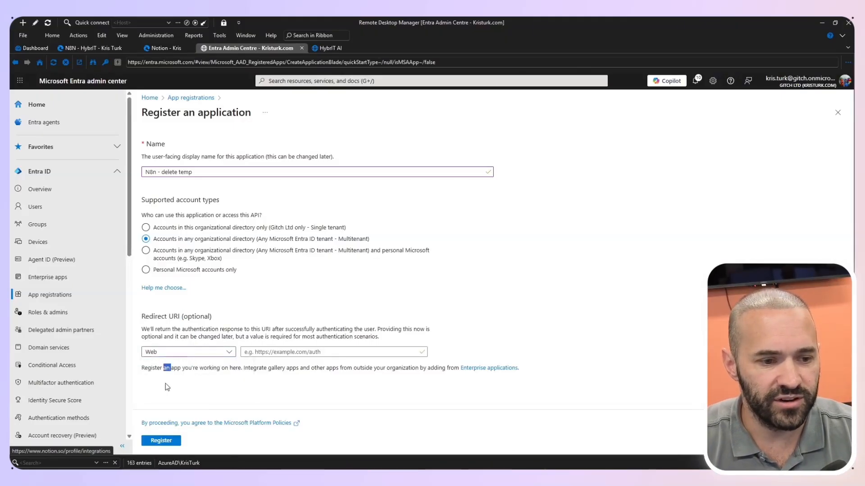
click(279, 355)
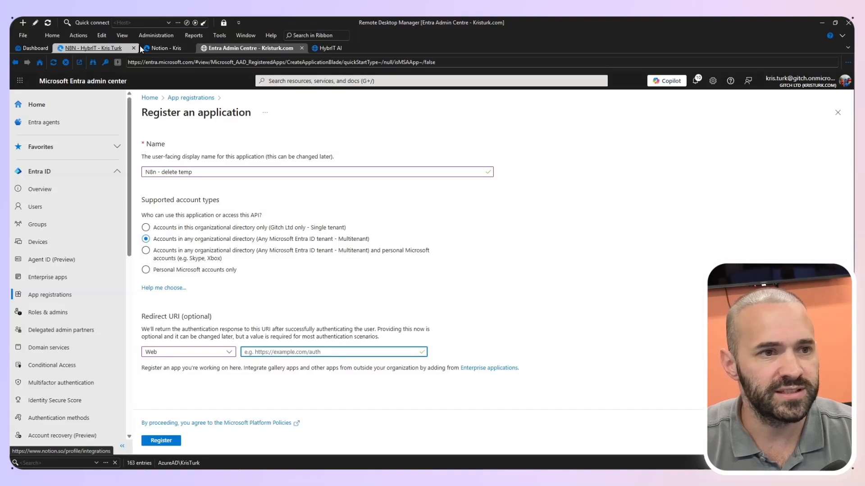
Step: Switch to n8n and copy the OAuth Redirect URL from the HybrIT Graph credential of the Get Calendar View node
click(118, 47)
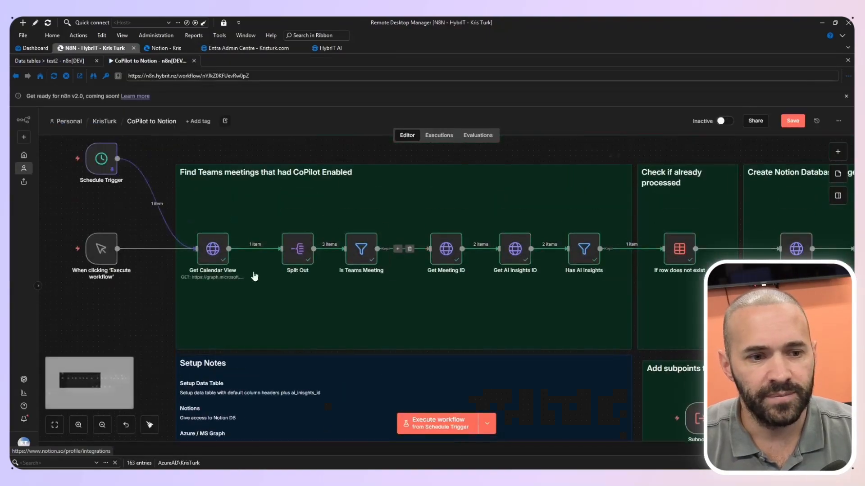
double_click(213, 250)
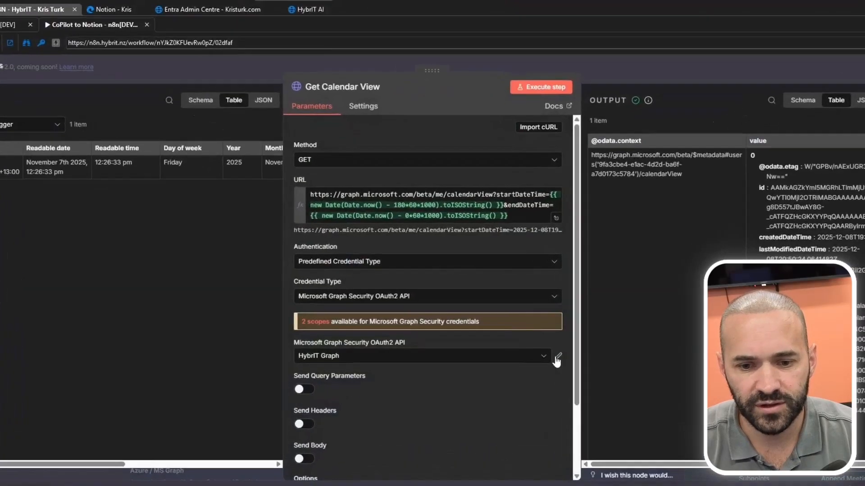
click(557, 358)
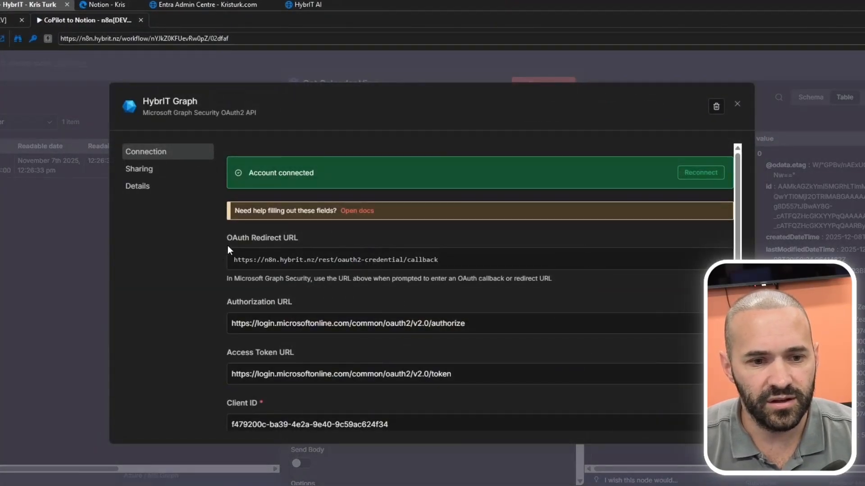
click(701, 262)
click(166, 5)
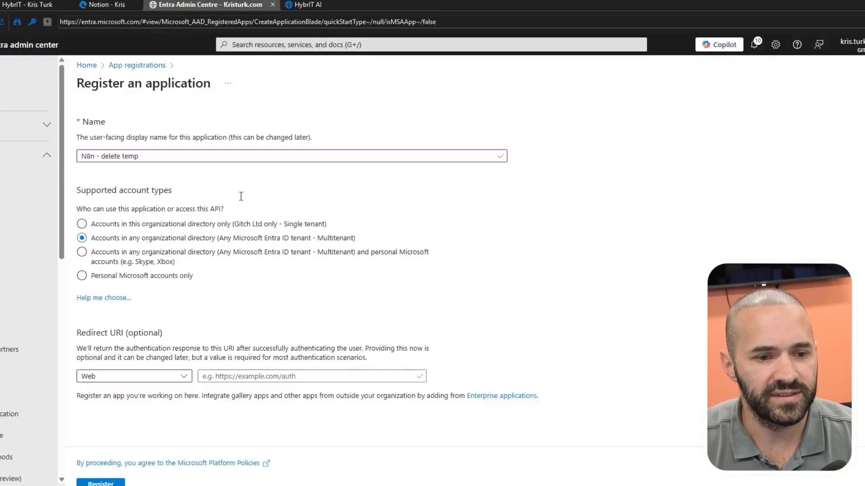
click(267, 375)
key(ctrl+v)
click(113, 467)
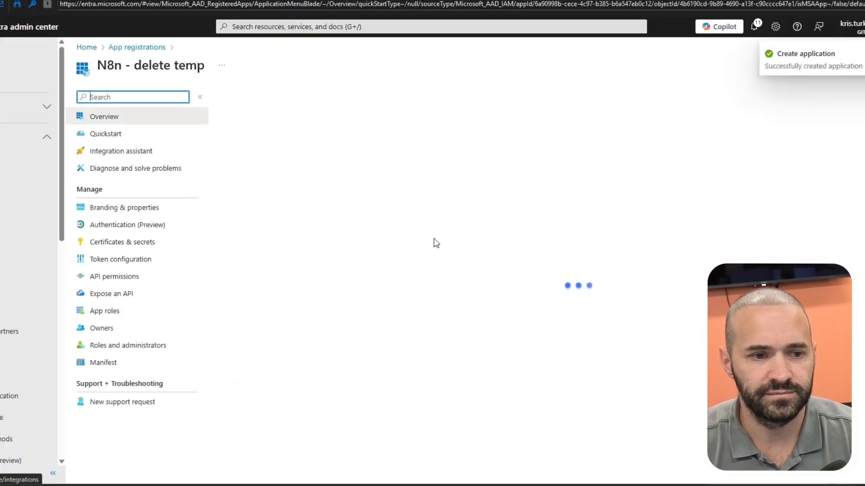
Step: Create a client secret described as temp - delete with a 90 days (3 months) expiry, and copy its value
click(140, 247)
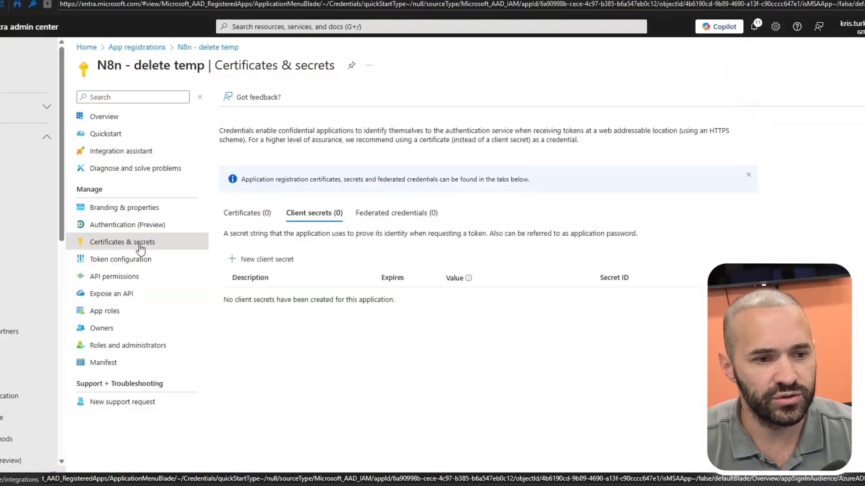
click(267, 260)
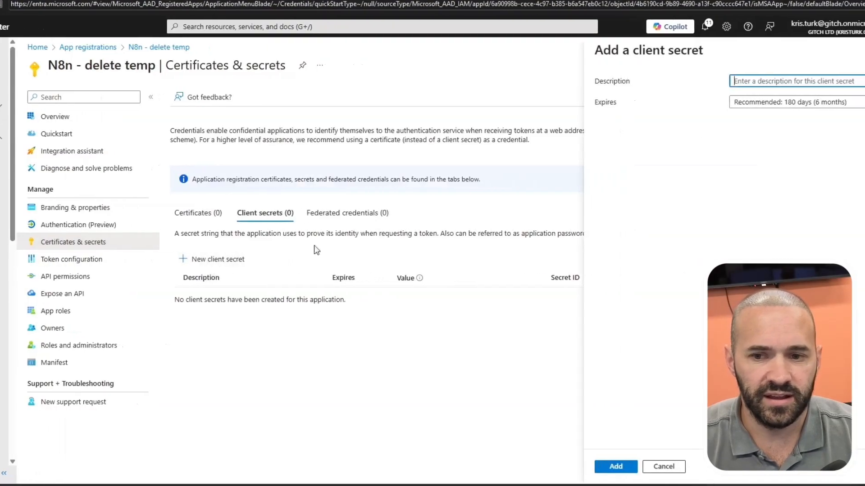
click(770, 81)
text(temp - delete)
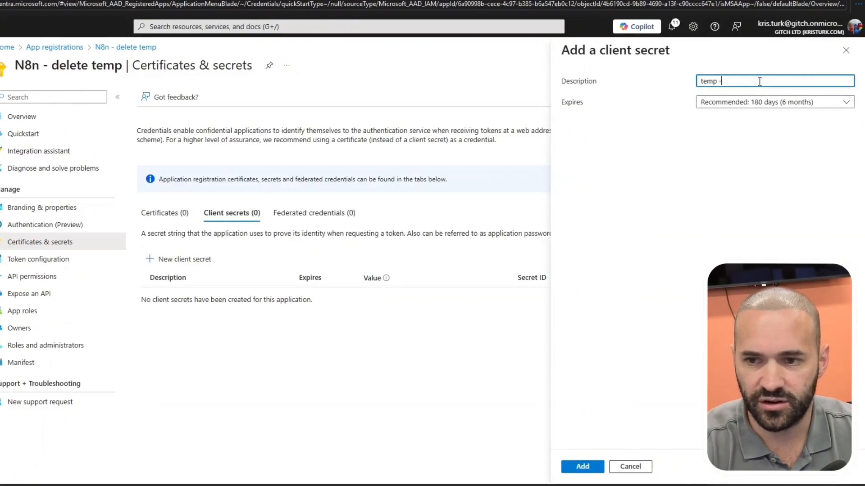
key(Tab)
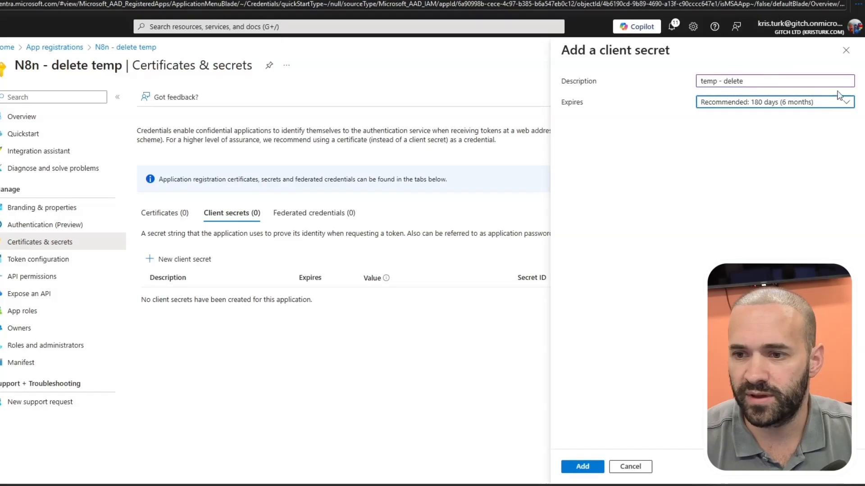
click(829, 102)
click(751, 133)
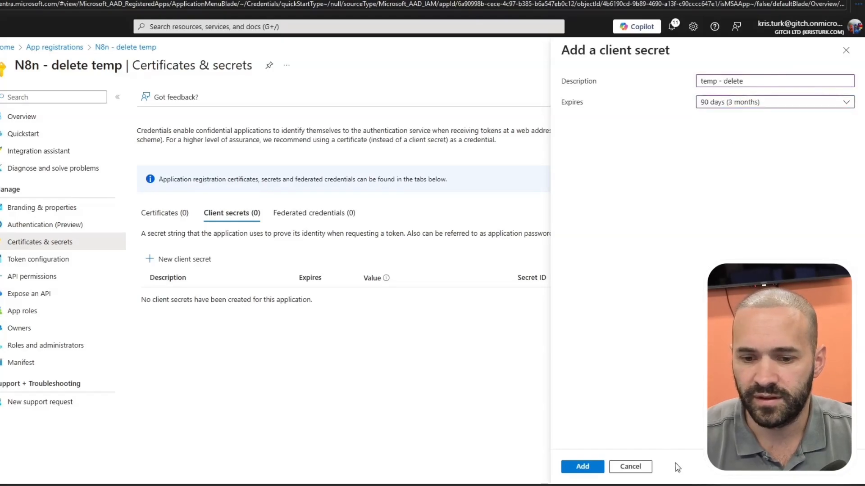
click(582, 472)
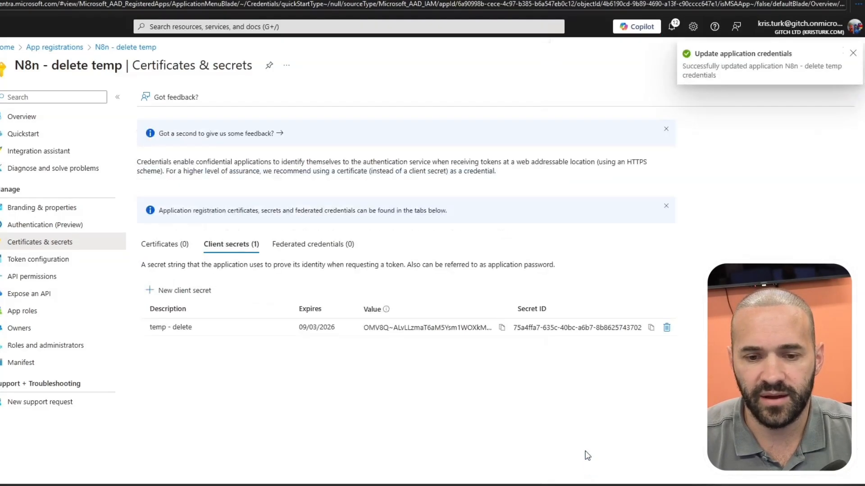
click(502, 329)
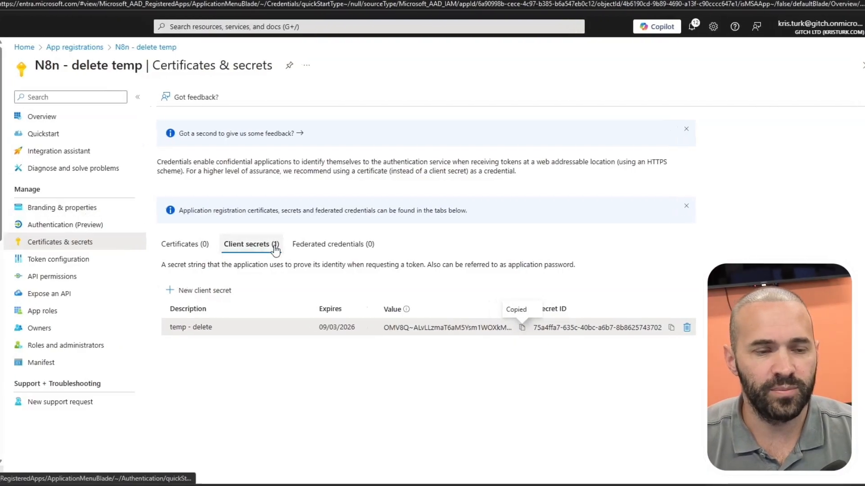
Step: Add the Microsoft Graph delegated permission offline_access to the app and grant admin consent for Gitch Ltd
click(75, 280)
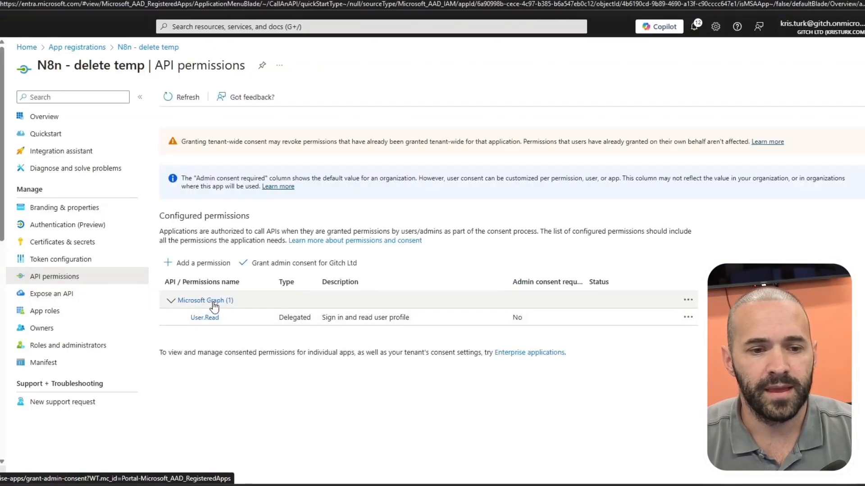
click(194, 265)
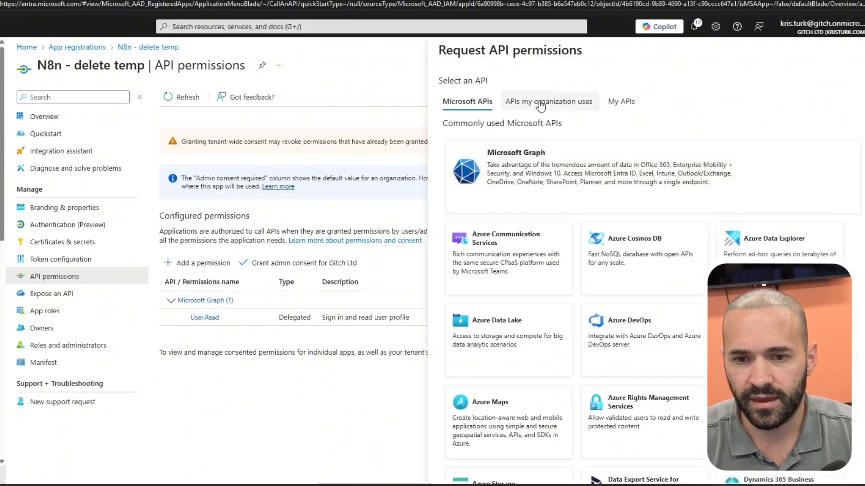
click(577, 181)
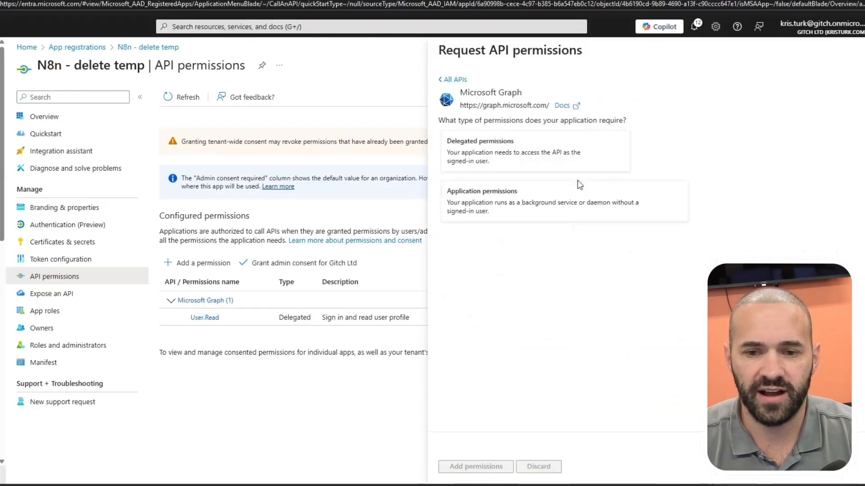
click(534, 153)
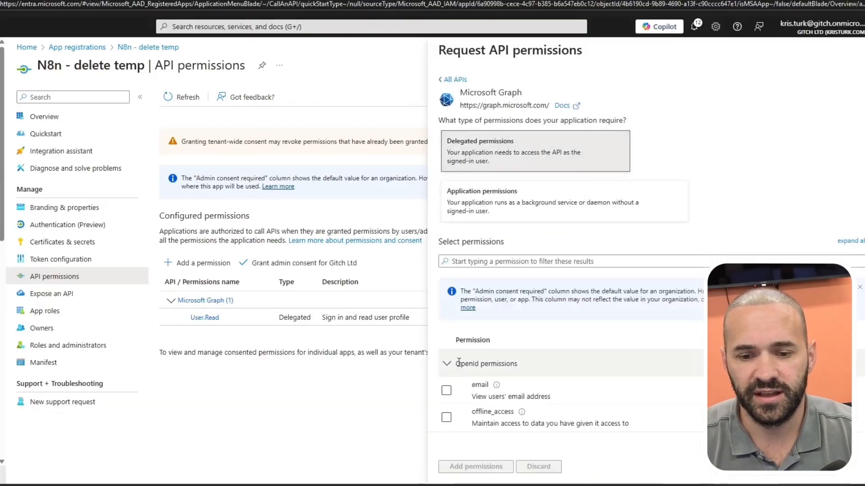
click(536, 263)
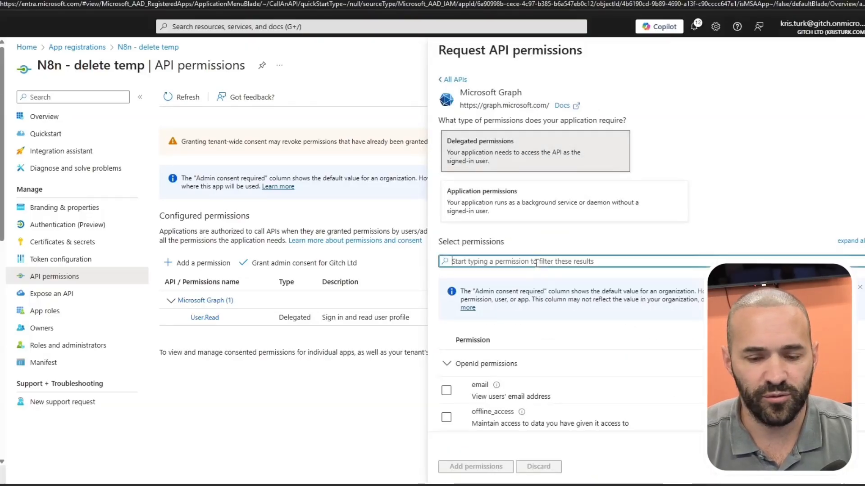
scroll(538, 263, down, 3)
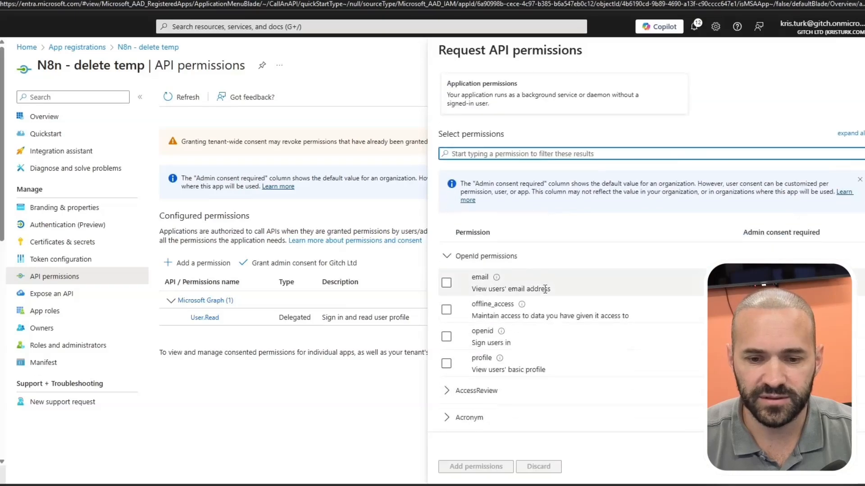
click(447, 310)
scroll(540, 310, down, 3)
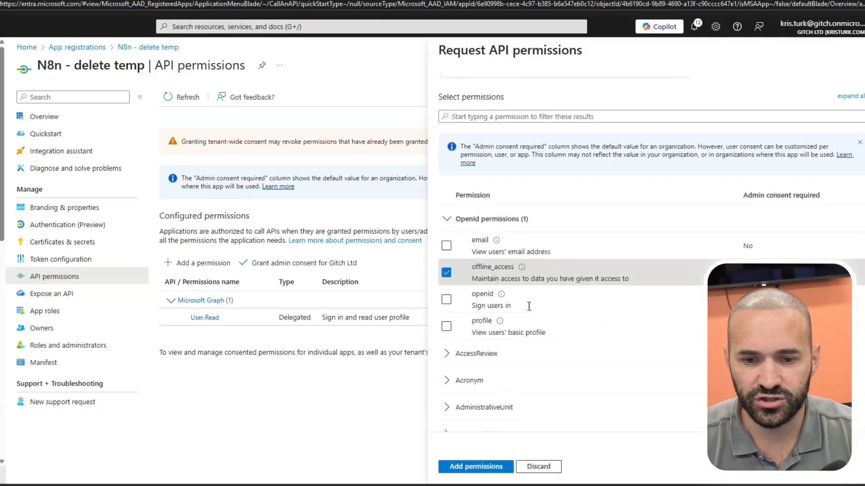
click(473, 467)
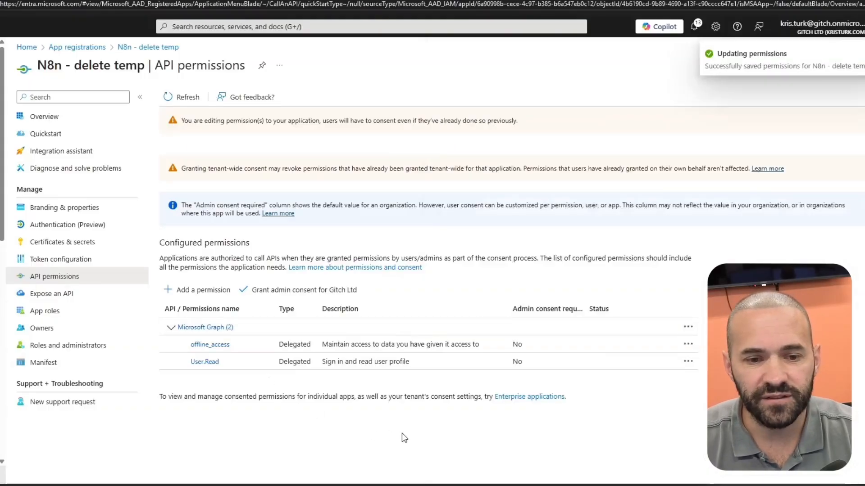
click(338, 295)
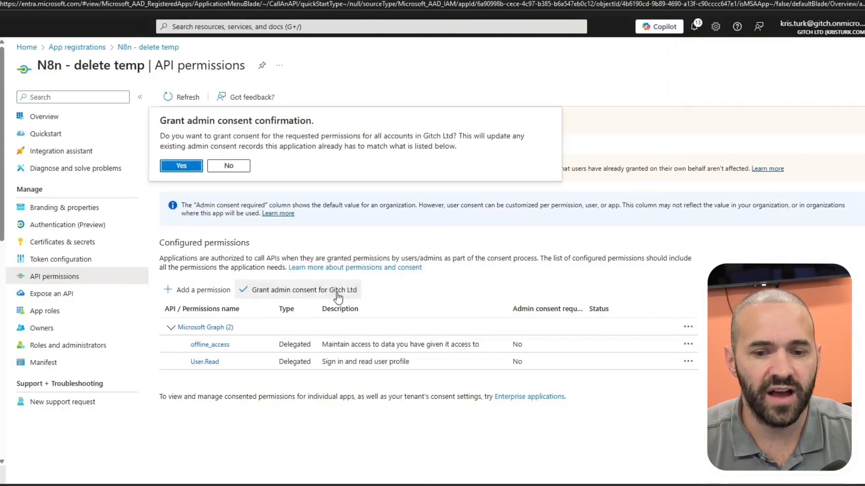
click(189, 165)
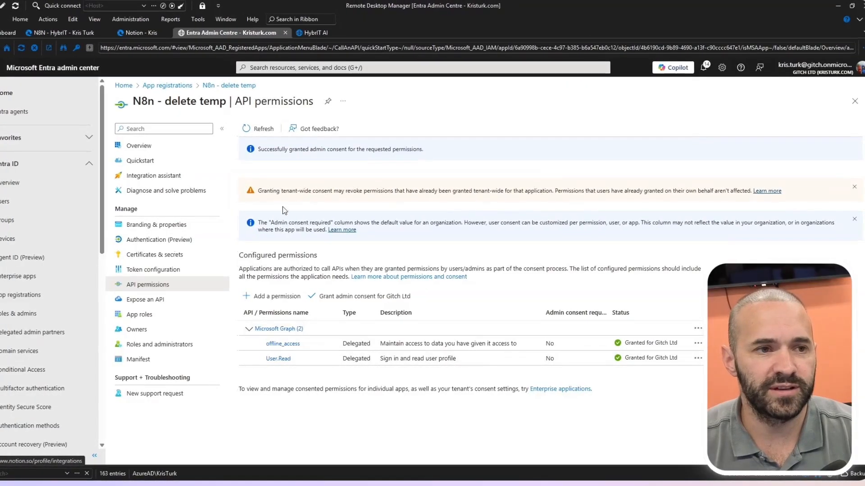
Step: Switch to n8n, close the HybrIT Graph credential and return from the Get Calendar View node to the canvas
click(83, 34)
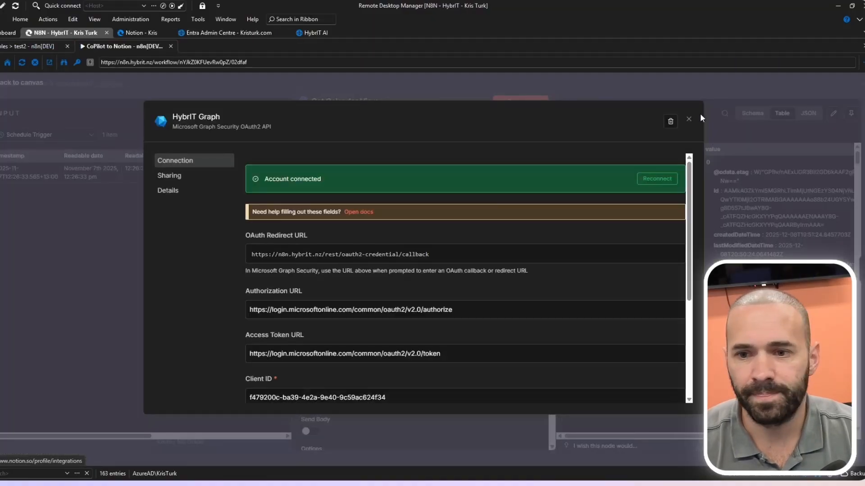
click(688, 119)
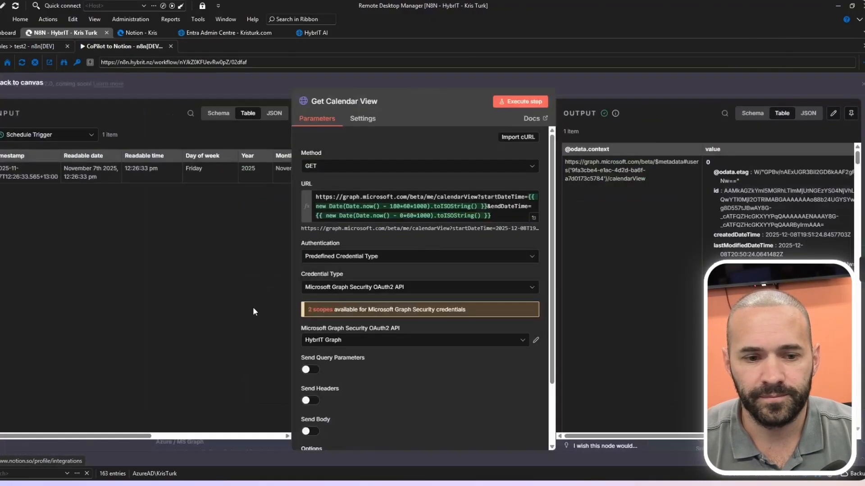
click(44, 83)
Step: Move the deactivated Get a contact node to just below the Setup Notes on the canvas
scroll(212, 424, down, 5)
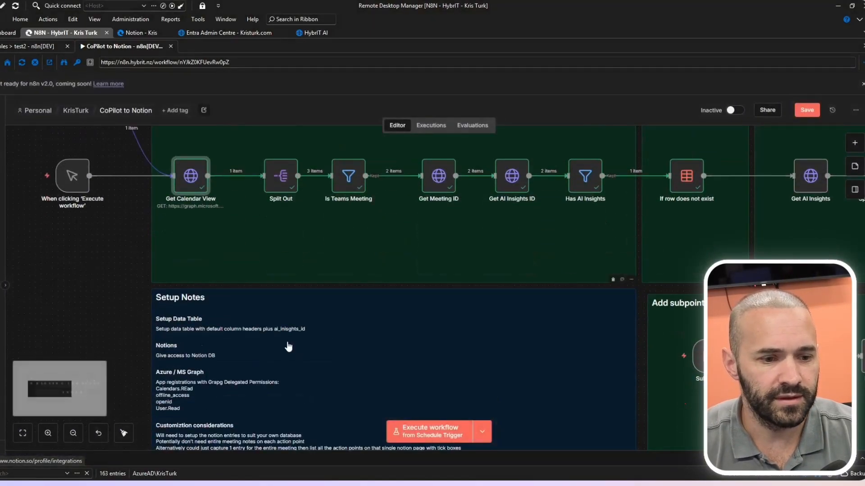
scroll(282, 425, down, 3)
scroll(153, 371, down, 3)
scroll(153, 371, left, 3)
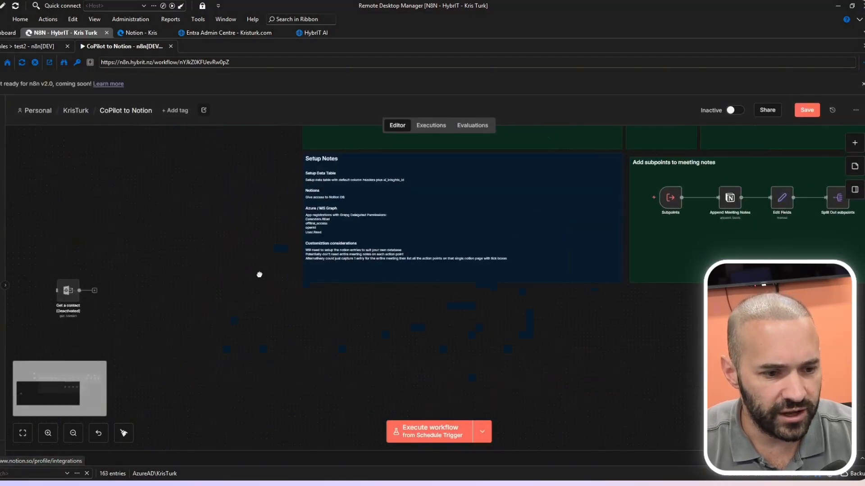
drag(94, 260, 330, 307)
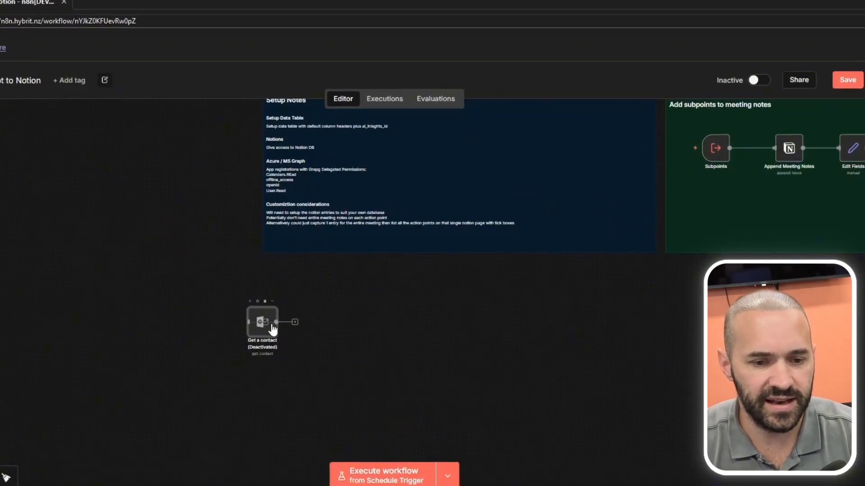
Step: Reactivate the Get a contact node and create a new Microsoft Outlook OAuth2 credential for it named TEmp - Delete
key(d)
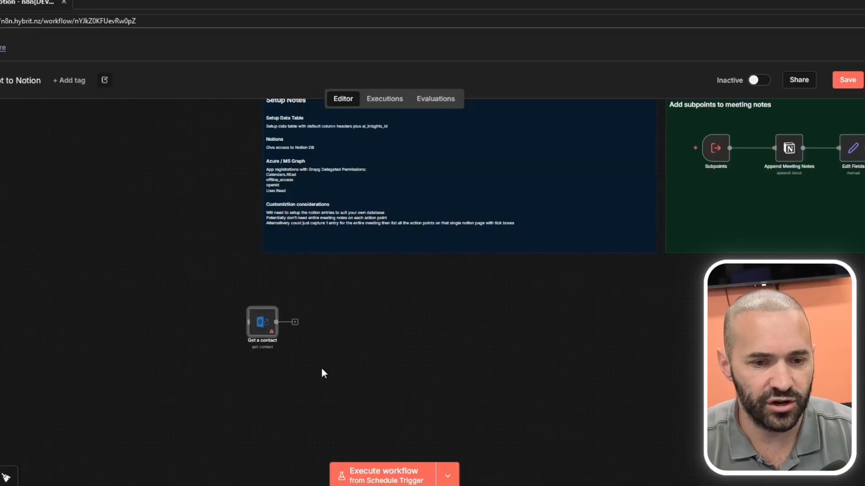
double_click(265, 325)
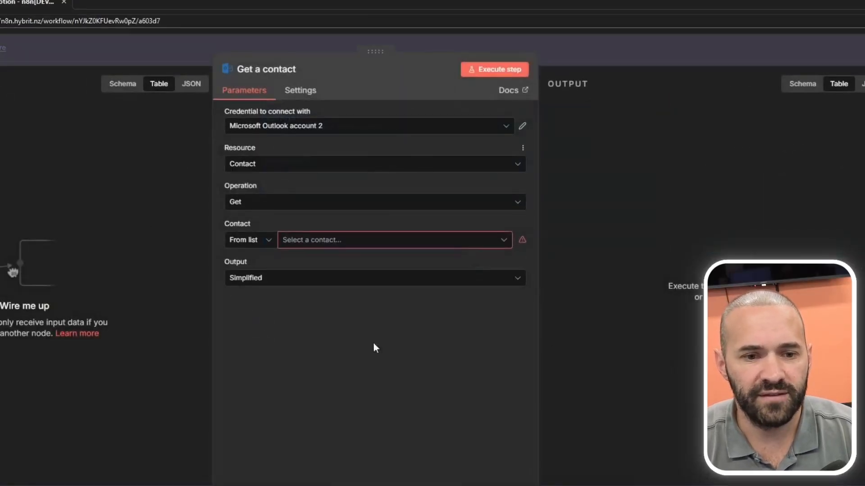
click(507, 130)
click(316, 315)
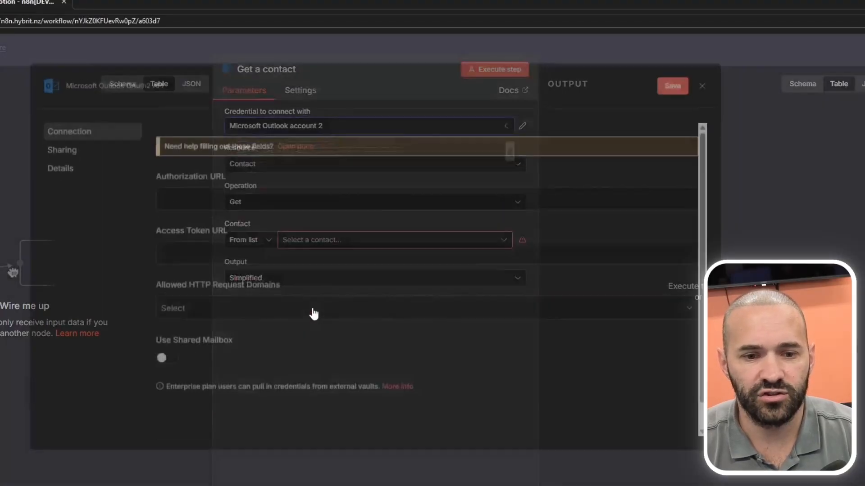
click(161, 89)
text(TEmp - Delete)
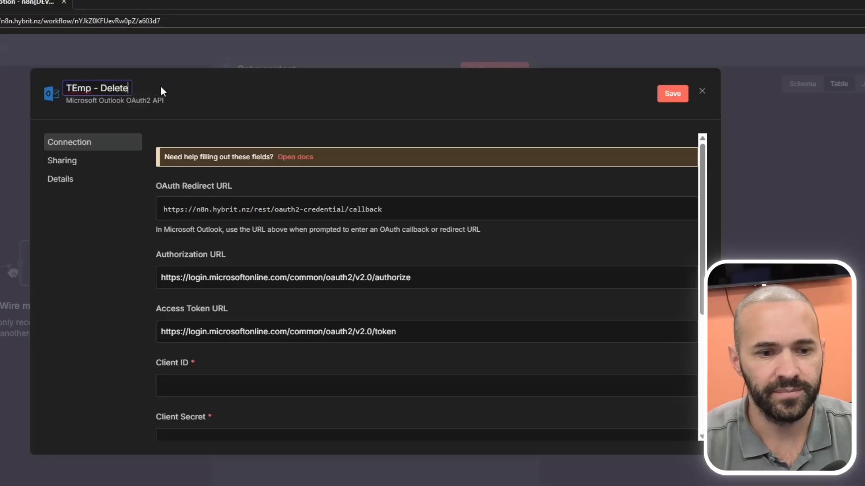
Step: Paste the app registration's client secret into the Client Secret field of the Outlook credential
scroll(361, 292, down, 4)
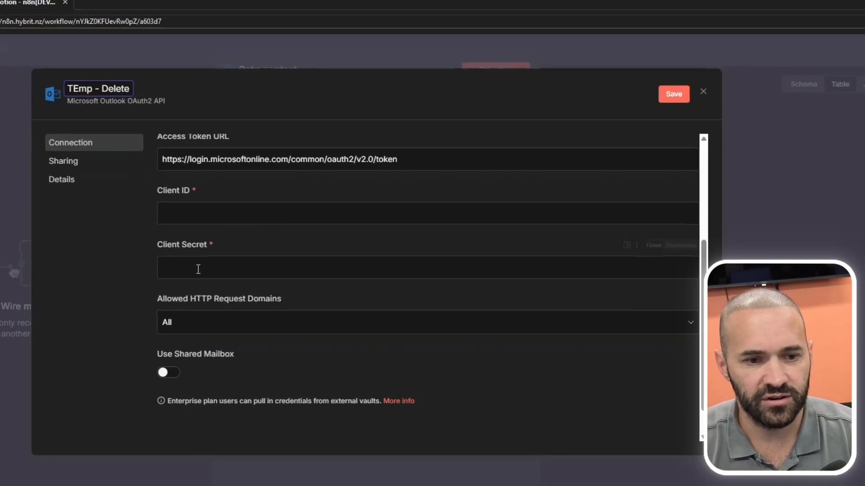
click(166, 269)
key(ctrl+v)
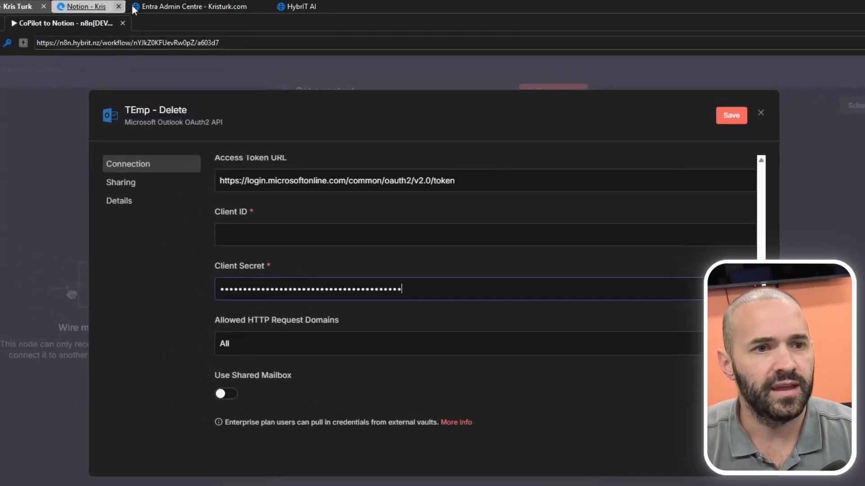
Step: Copy the Application (client) ID of N8n - delete temp from the Entra Admin Centre into the Outlook credential's Client ID in n8n
click(177, 7)
click(93, 152)
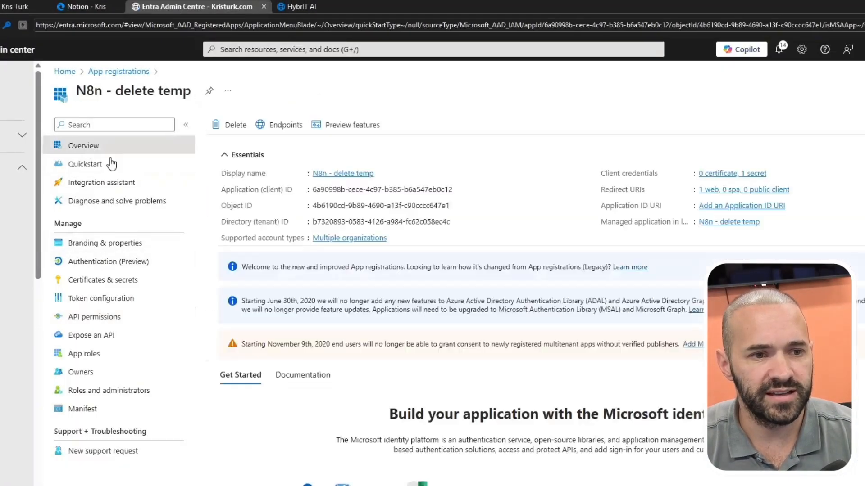
click(457, 191)
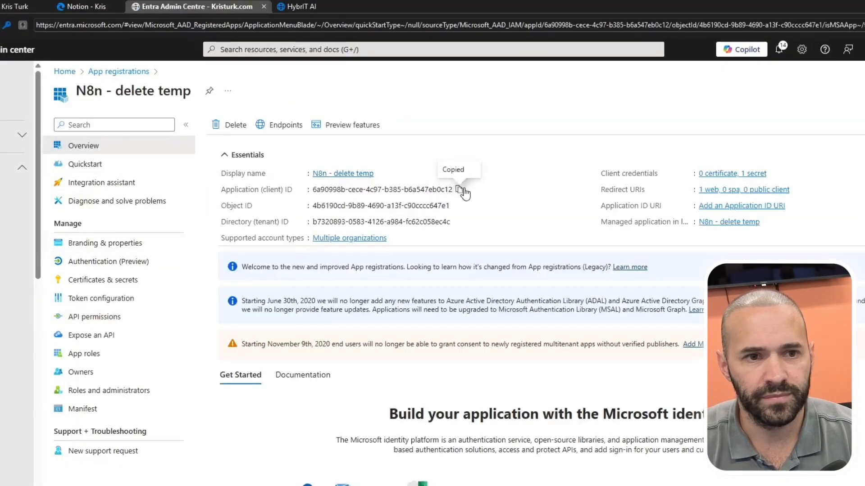
click(10, 9)
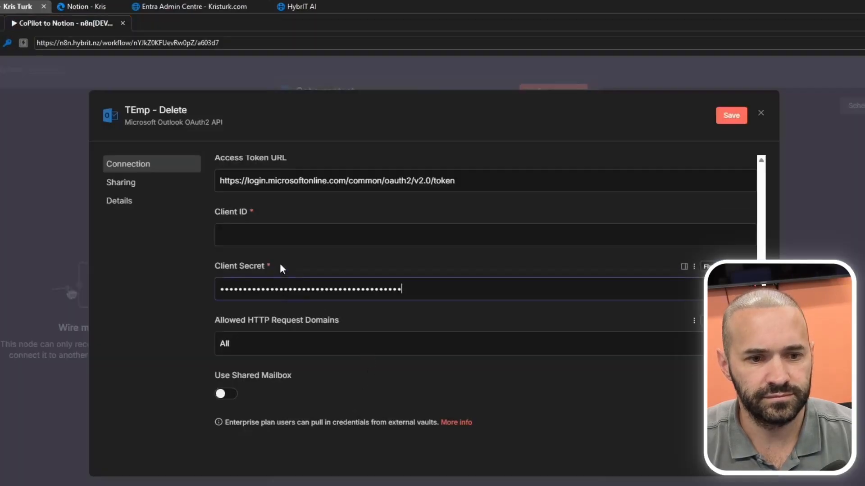
click(274, 235)
key(ctrl+v)
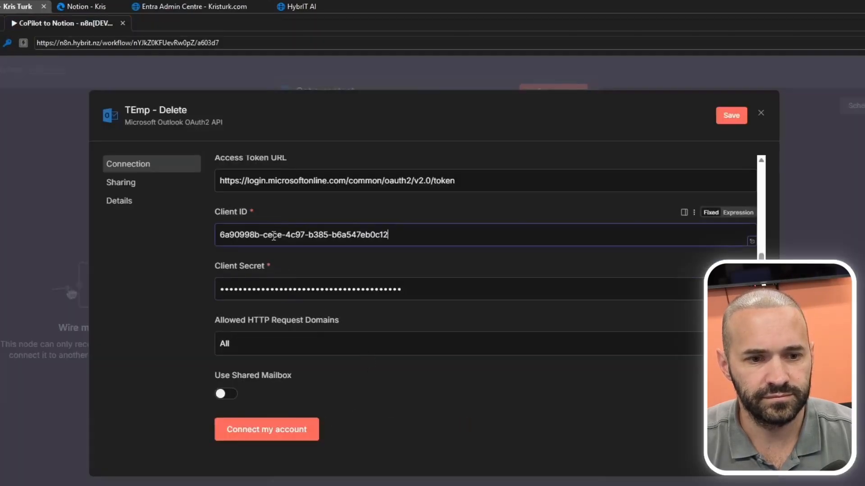
Step: Connect the Outlook credential with the signed-in Gitch Microsoft account and accept the requested permissions with consent on behalf of the organisation
click(261, 433)
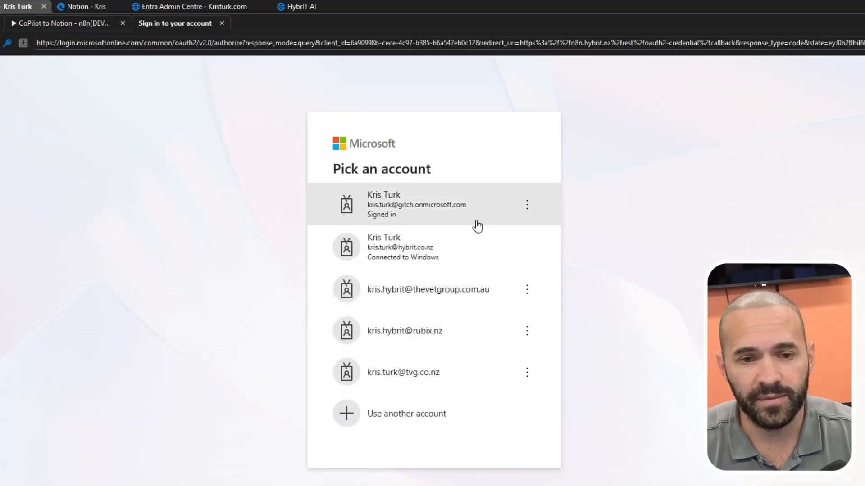
click(432, 208)
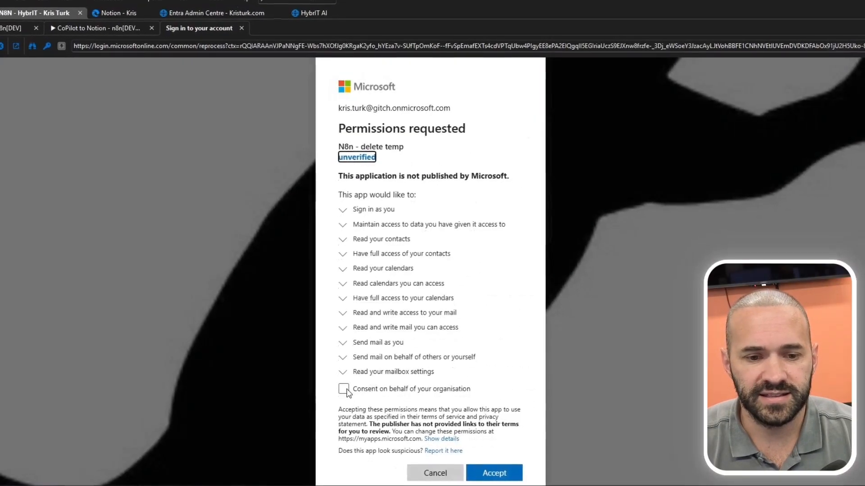
click(345, 390)
scroll(410, 330, down, 1)
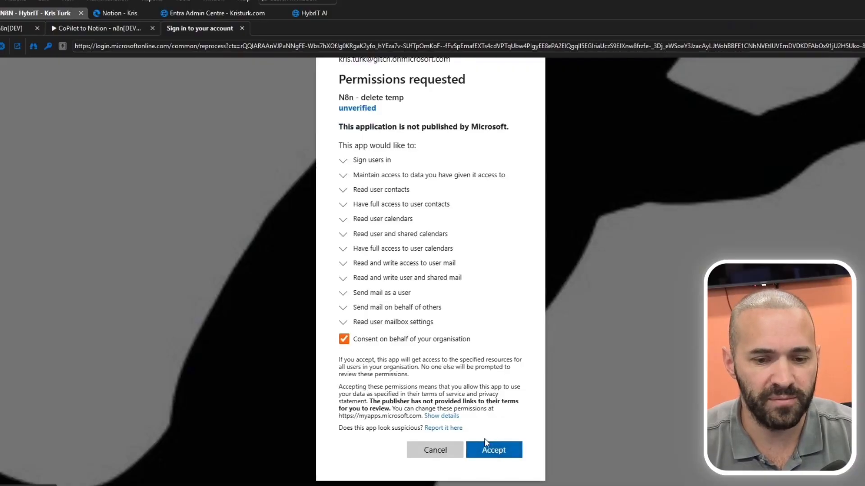
click(502, 454)
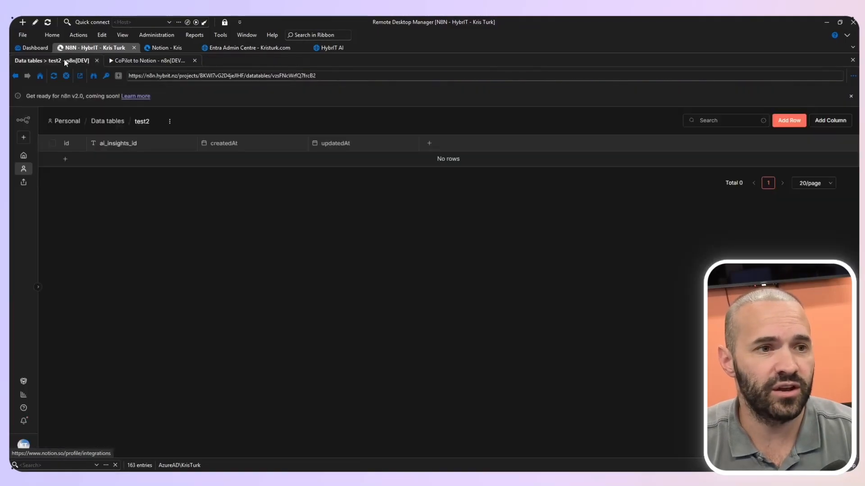
Step: Return to the CoPilot to Notion workflow, close the Outlook credential and deactivate the Get a contact node on the canvas
click(170, 61)
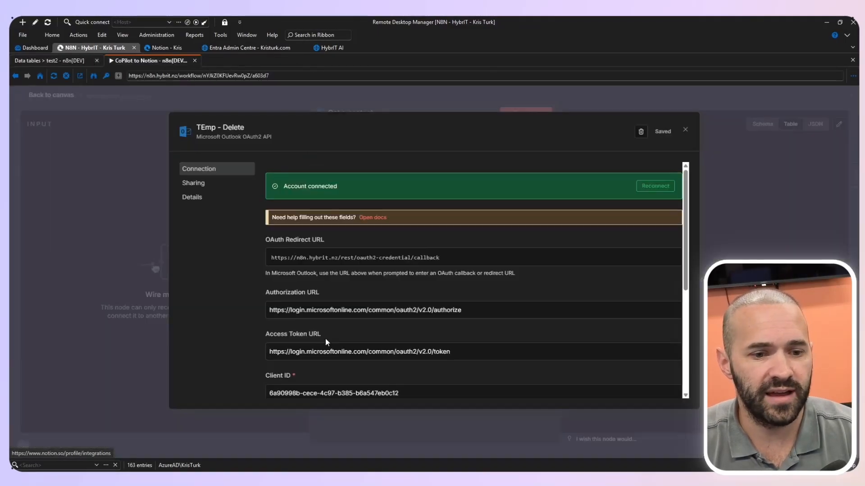
click(685, 130)
click(59, 96)
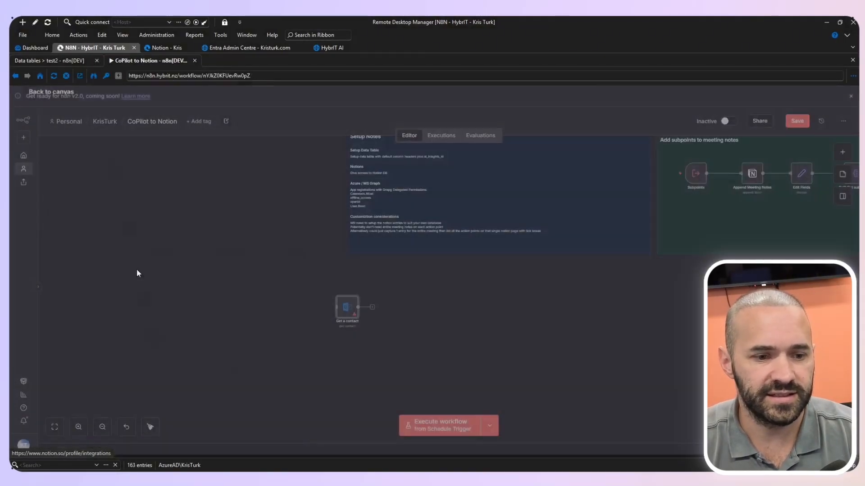
click(352, 315)
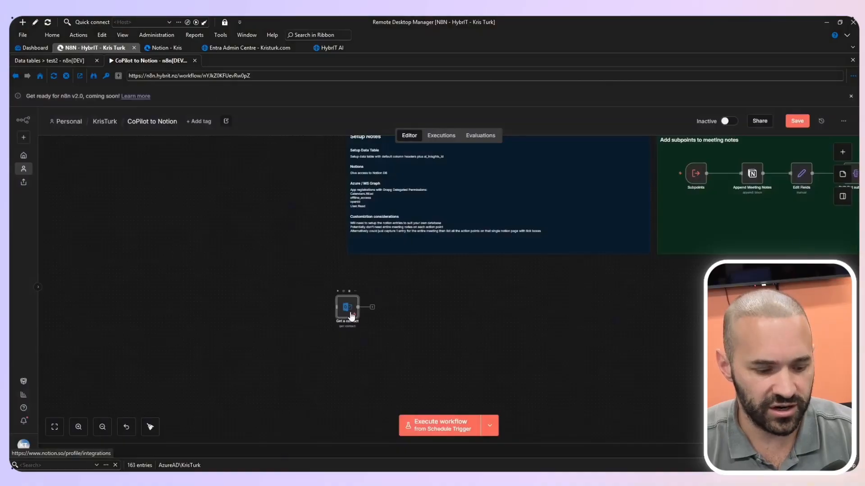
Step: Switch to the Entra Admin Centre and review the API permissions granted to the N8n - delete temp app
click(255, 46)
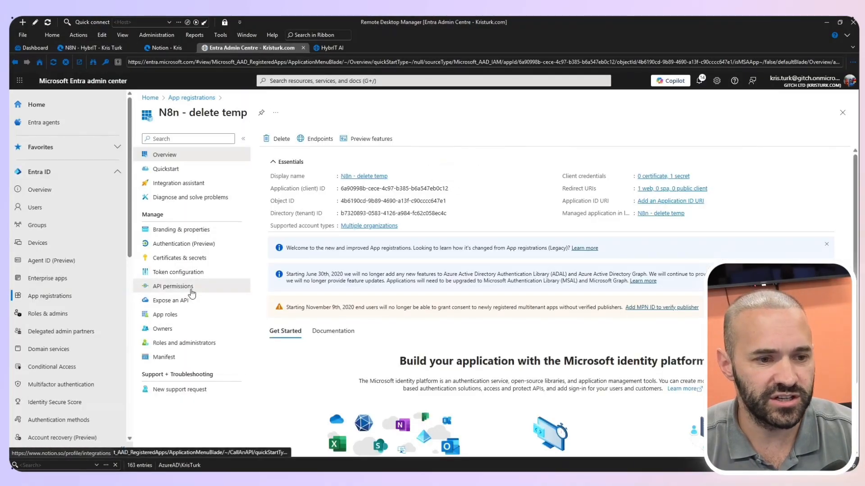
click(192, 291)
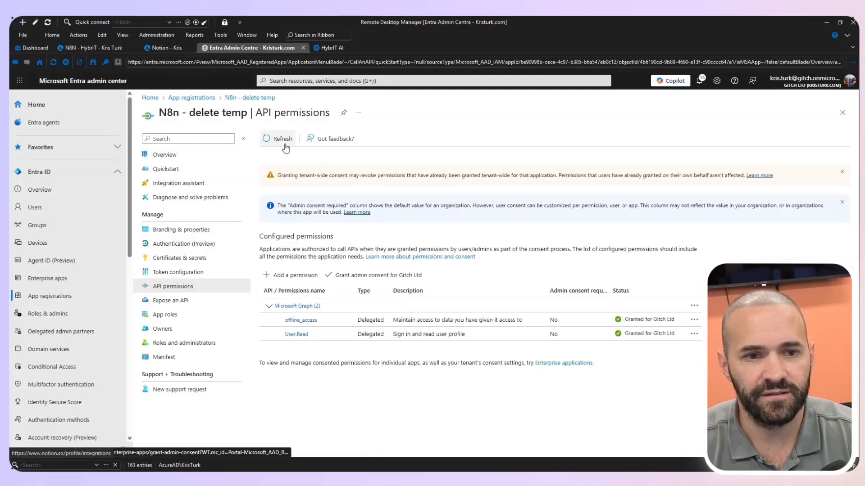
scroll(416, 304, down, 3)
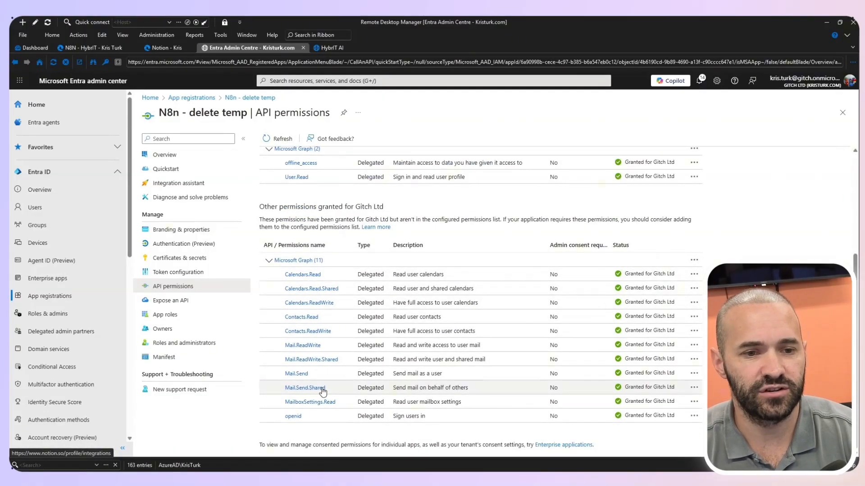
Step: Switch back to n8n and start a new Microsoft Graph Security OAuth2 API credential from the Get Calendar View node
click(94, 48)
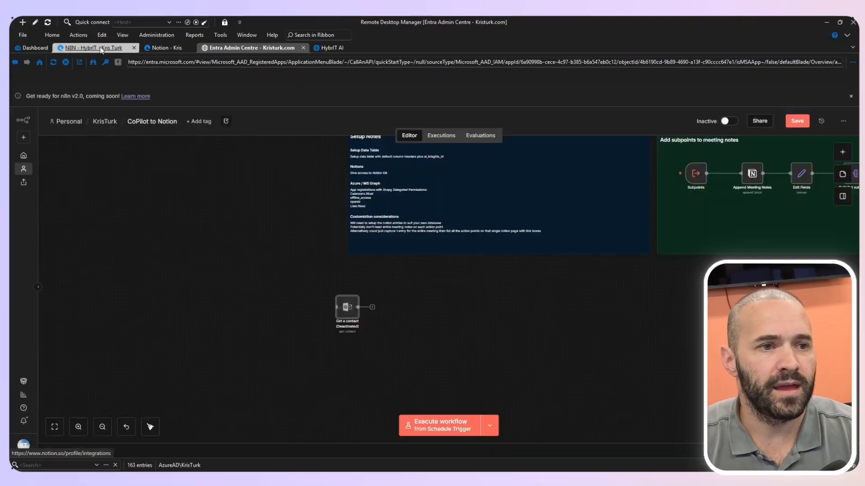
drag(655, 363, 555, 457)
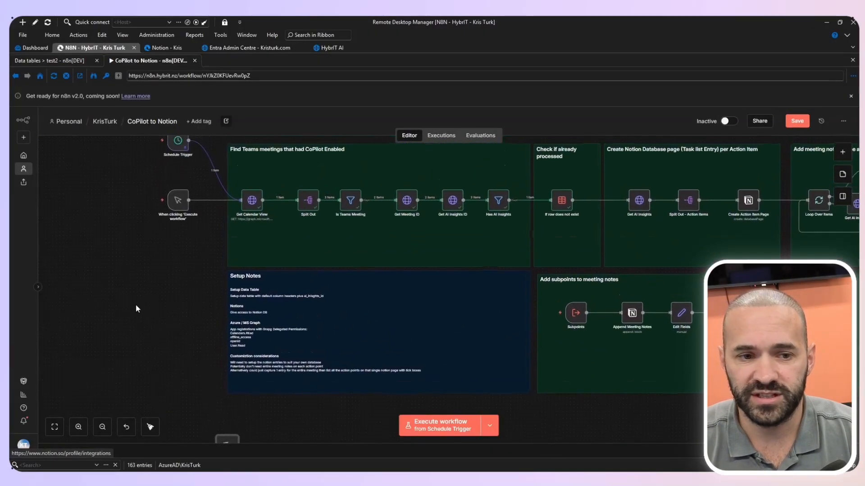
scroll(136, 304, up, 2)
double_click(255, 248)
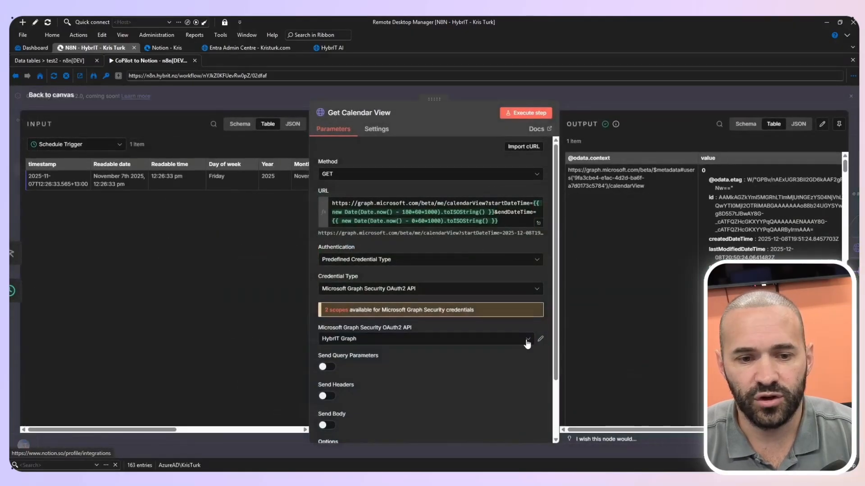
click(512, 343)
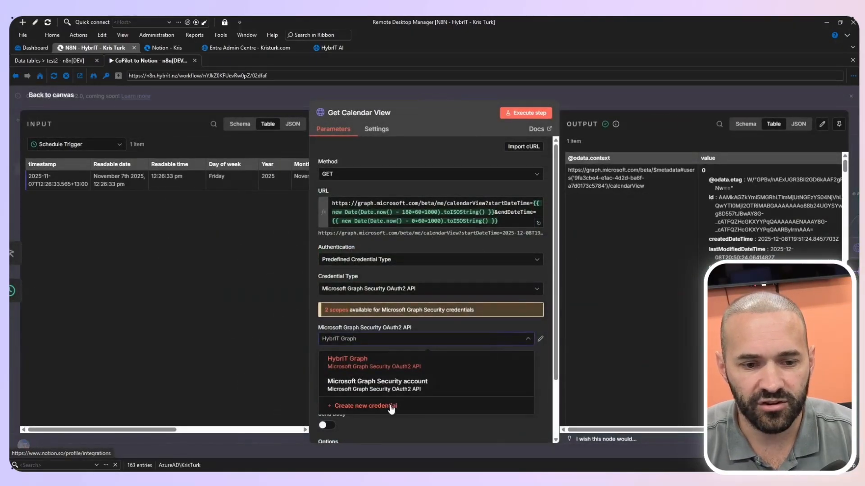
click(356, 408)
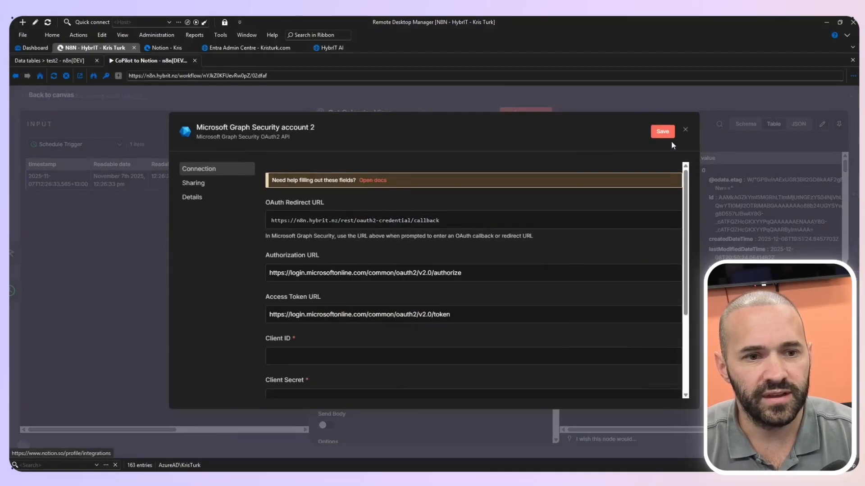
drag(217, 137, 295, 143)
scroll(355, 211, down, 3)
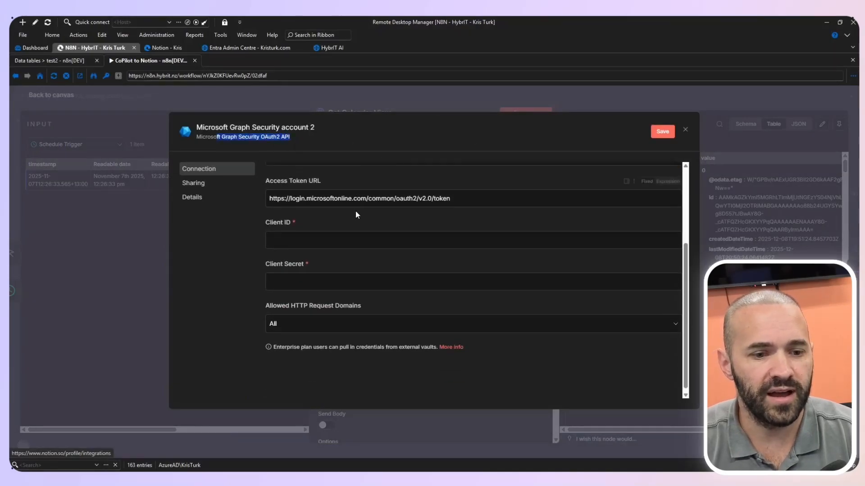
click(311, 234)
key(super+v)
scroll(333, 376, down, 1)
scroll(331, 377, down, 1)
scroll(330, 377, up, 3)
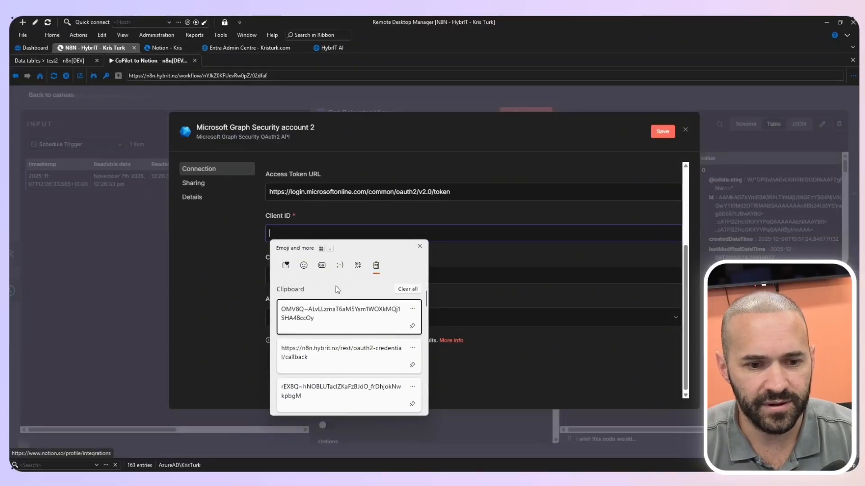
key(Escape)
click(467, 318)
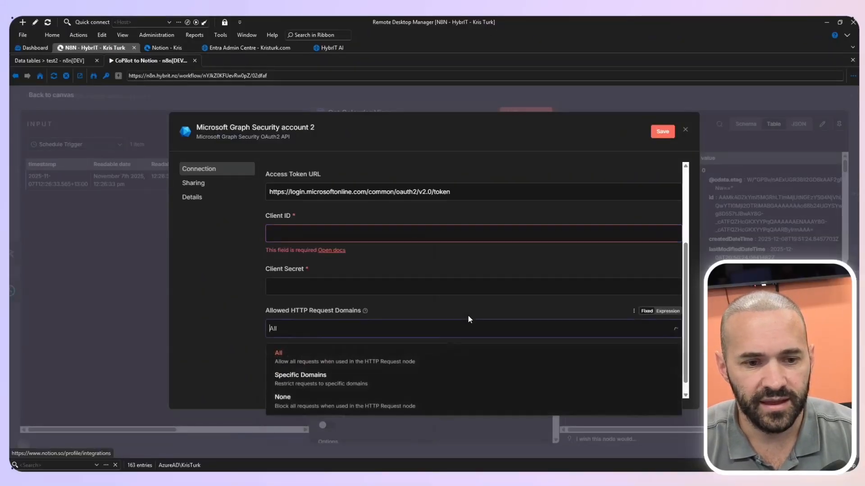
click(408, 284)
Step: Paste the client secret into the Client Secret field of the new Microsoft Graph Security credential
key(alt+Tab)
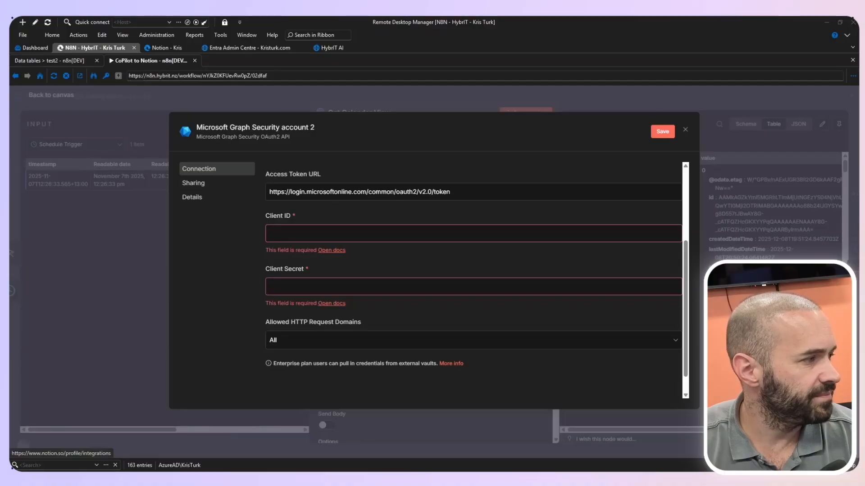
click(322, 293)
key(ctrl+v)
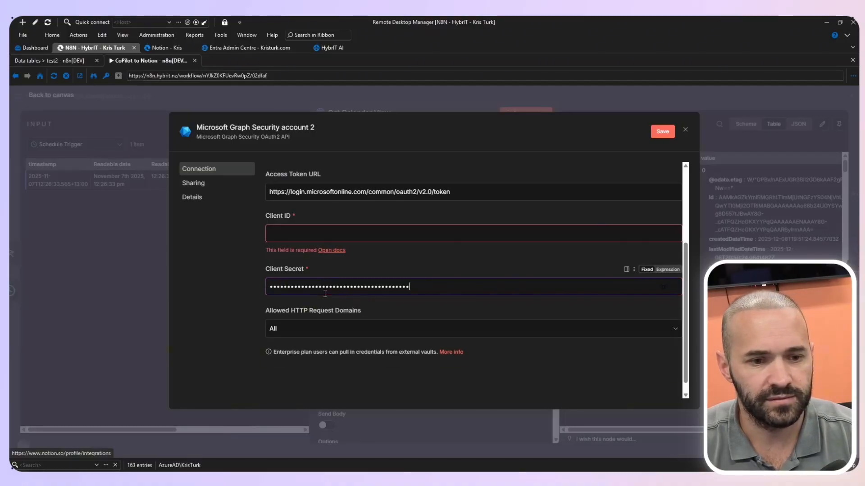
Step: Copy the Application (client) ID from the app's overview in Entra into the Graph Security credential's Client ID in n8n
click(238, 48)
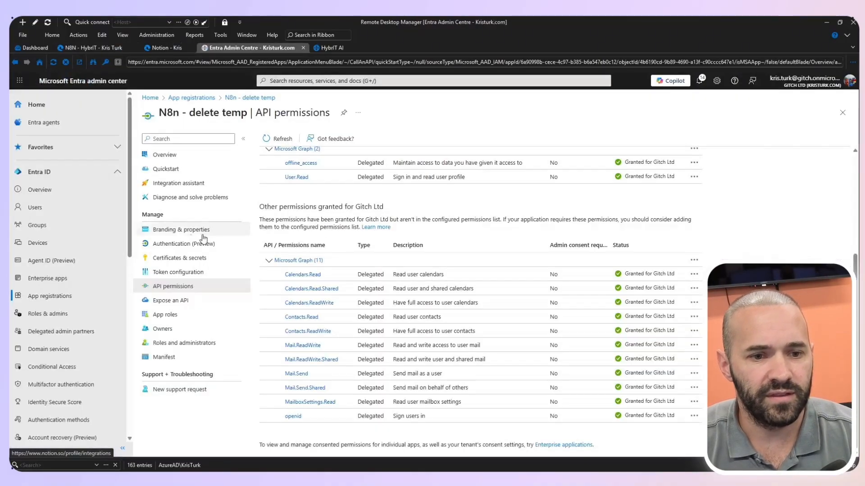
click(166, 154)
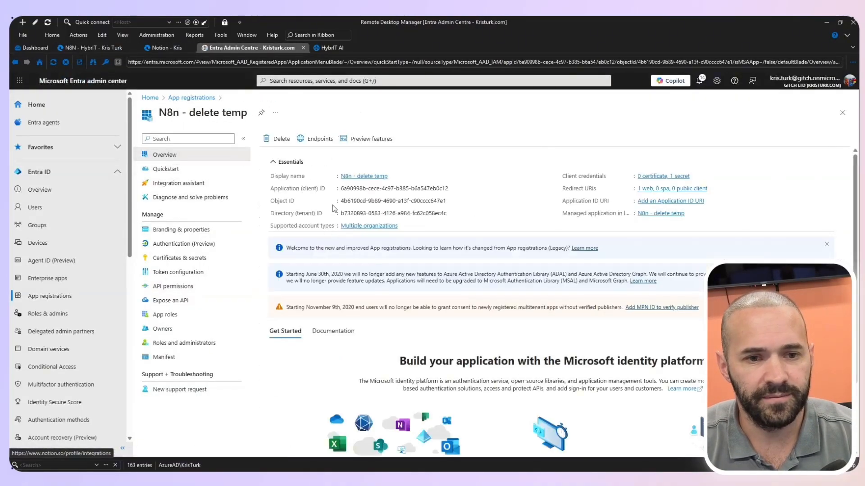
click(453, 189)
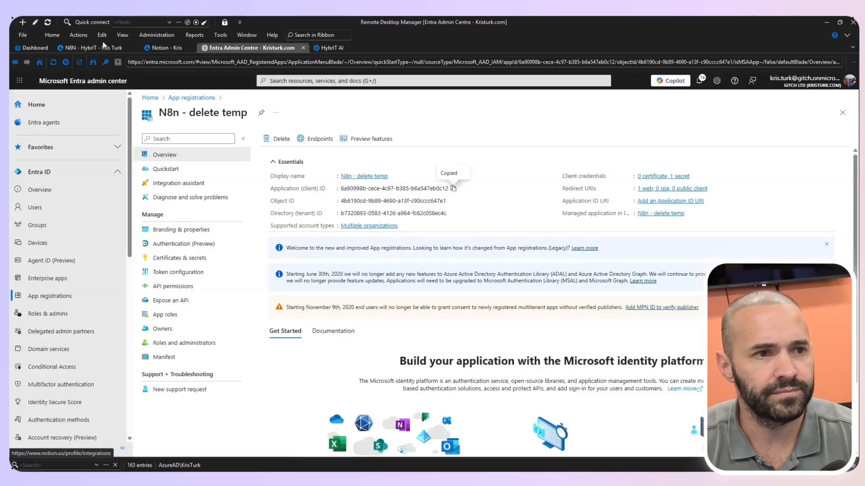
click(92, 48)
click(325, 233)
key(ctrl+v)
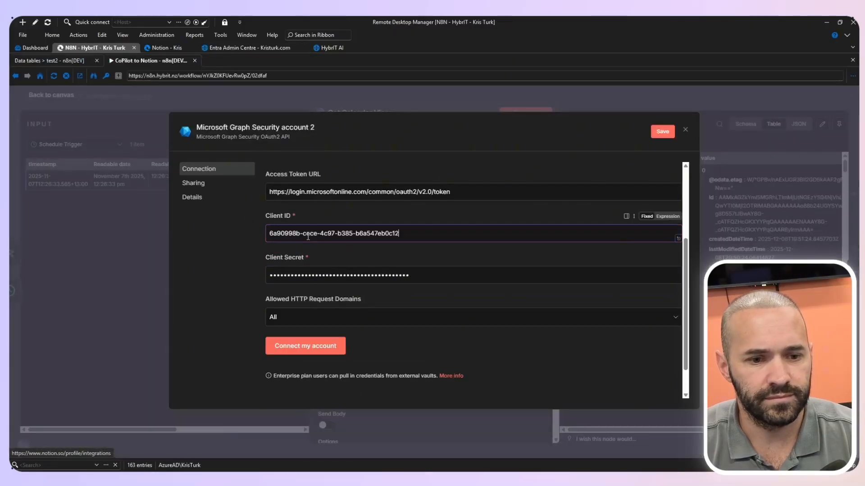
Step: Start connecting the new Microsoft Graph Security credential, return from the account sign-in, and close the credential without connecting it
scroll(385, 243, down, 2)
click(286, 310)
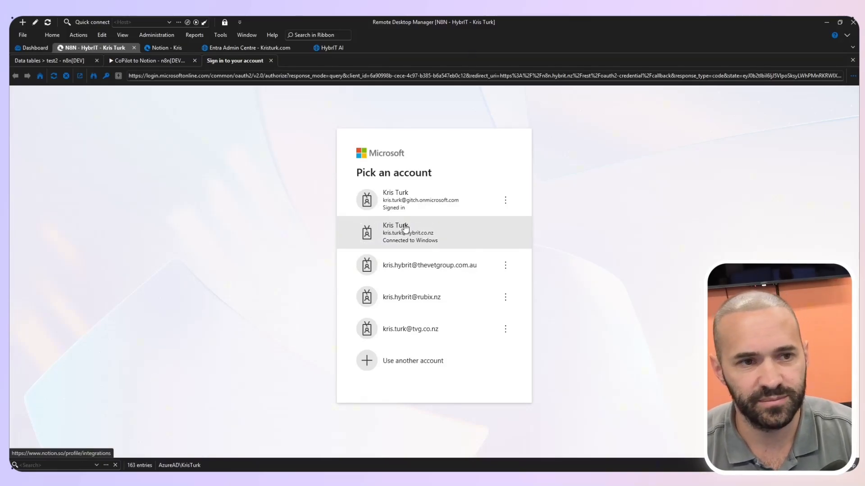
click(178, 62)
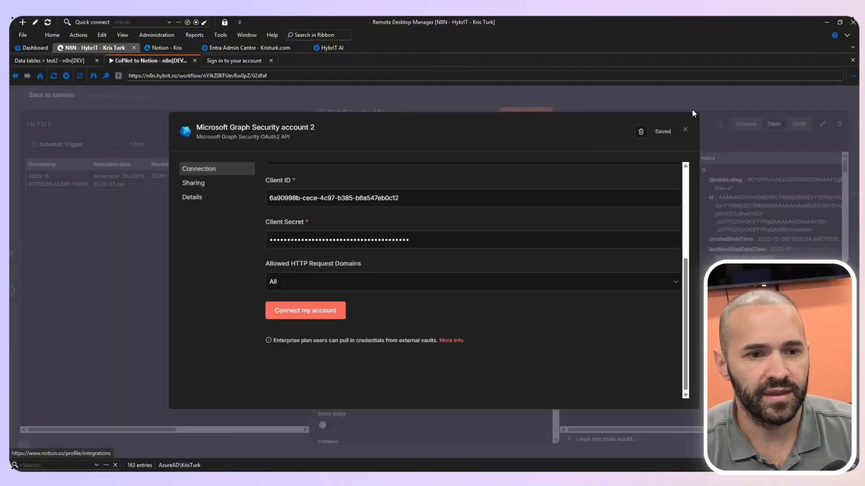
click(684, 130)
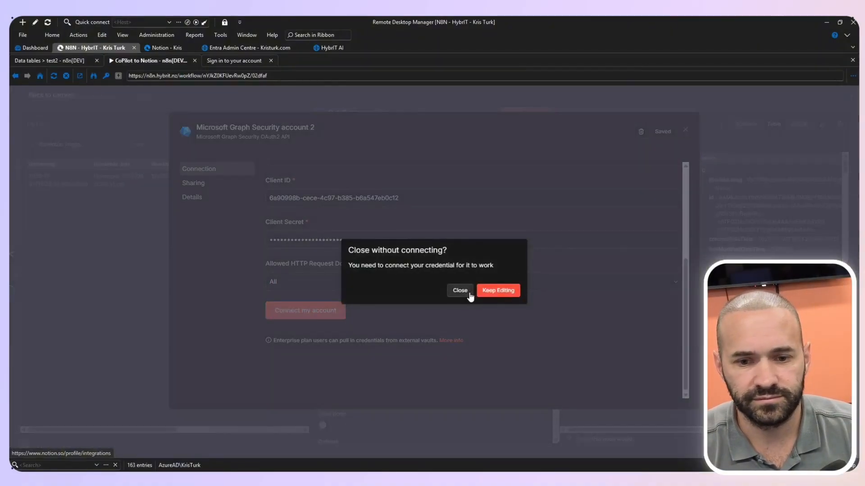
click(468, 295)
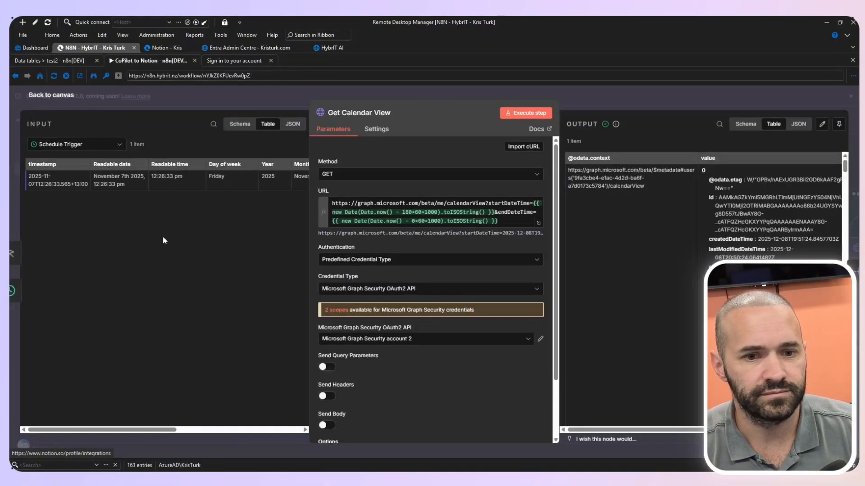
Step: Set the Get Calendar View node's Microsoft Graph Security credential to HybrIT Graph and return to the canvas
key(Escape)
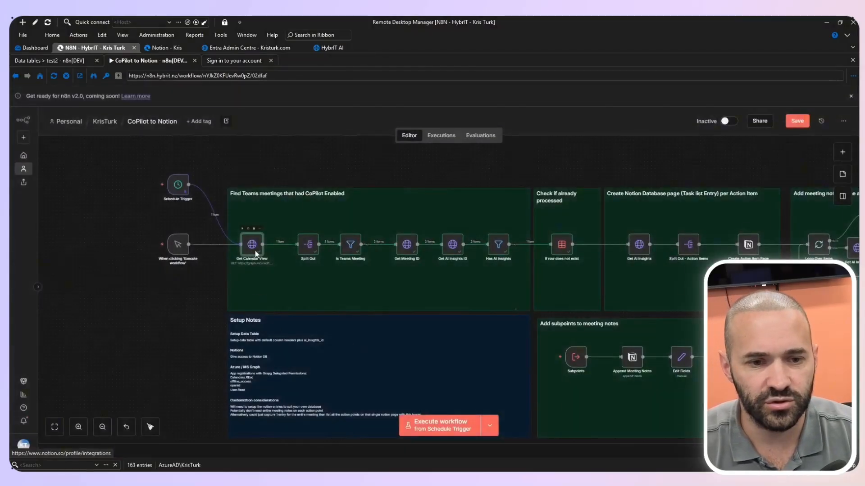
double_click(252, 246)
click(482, 343)
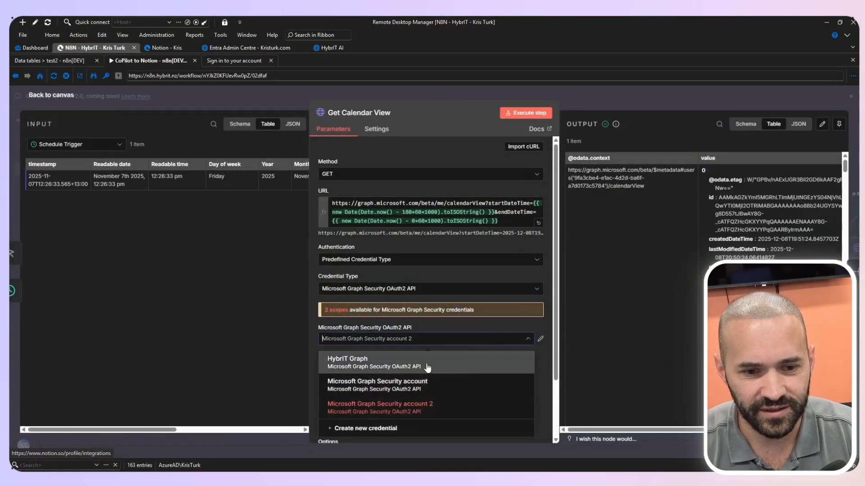
click(443, 368)
click(50, 95)
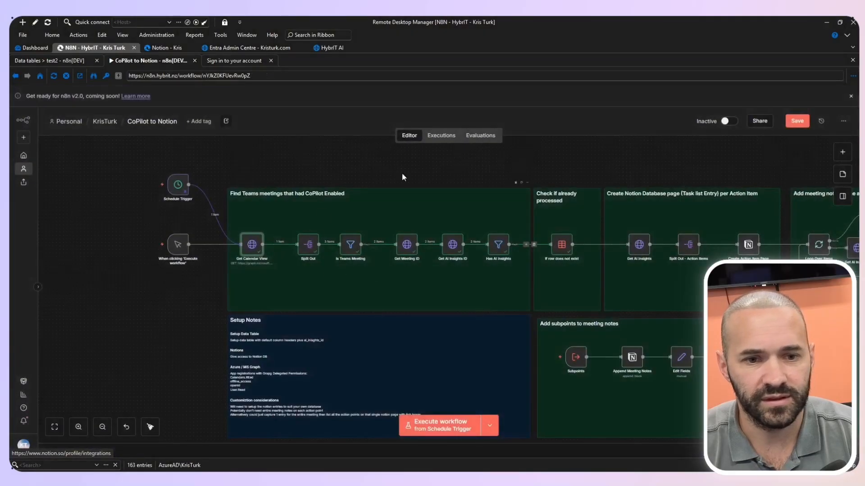
Step: Review the Setup Notes on the canvas covering the data table, Notion access, Graph permissions and customisation considerations
scroll(149, 342, down, 2)
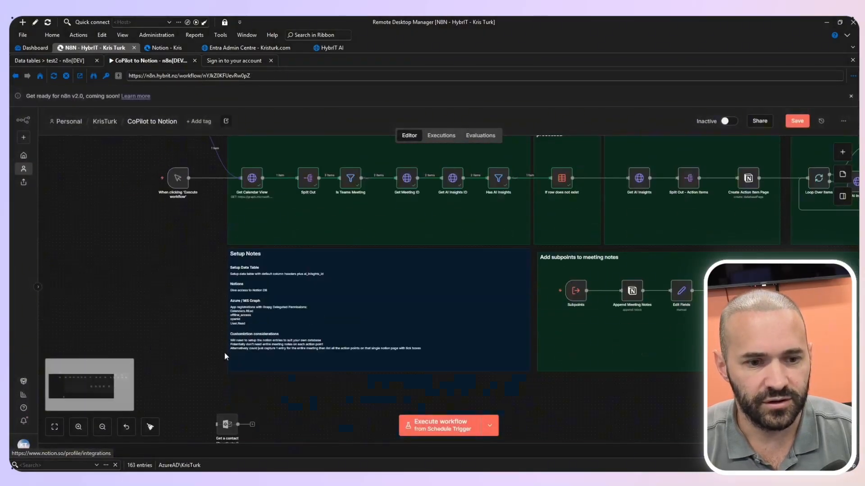
scroll(173, 346, up, 3)
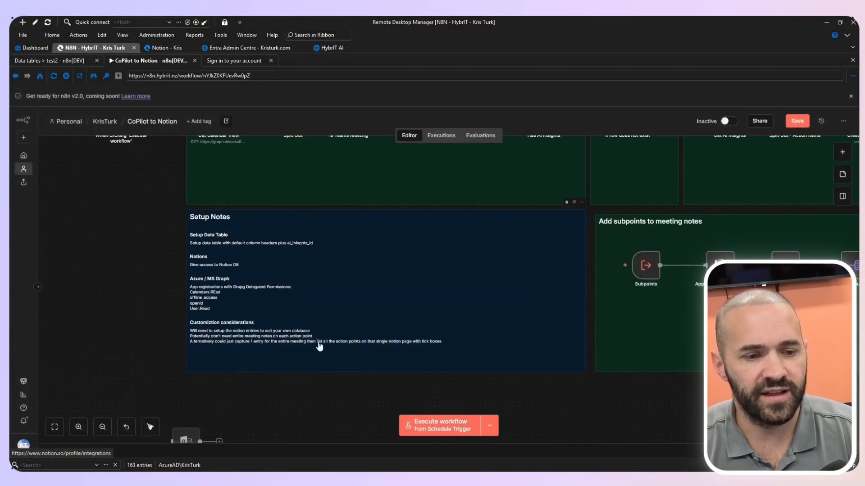
scroll(349, 307, down, 3)
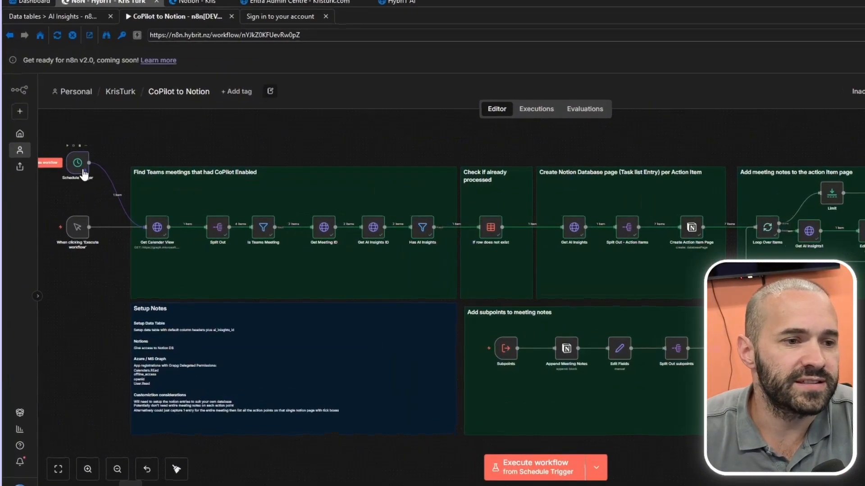
Step: Check the Schedule Trigger and the time window in Get Calendar View's URL expression, and execute the Get Calendar View node
double_click(62, 177)
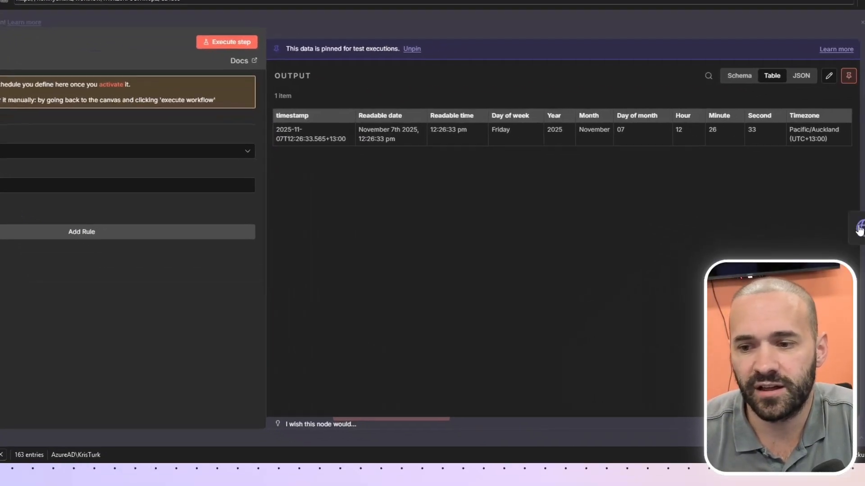
click(841, 225)
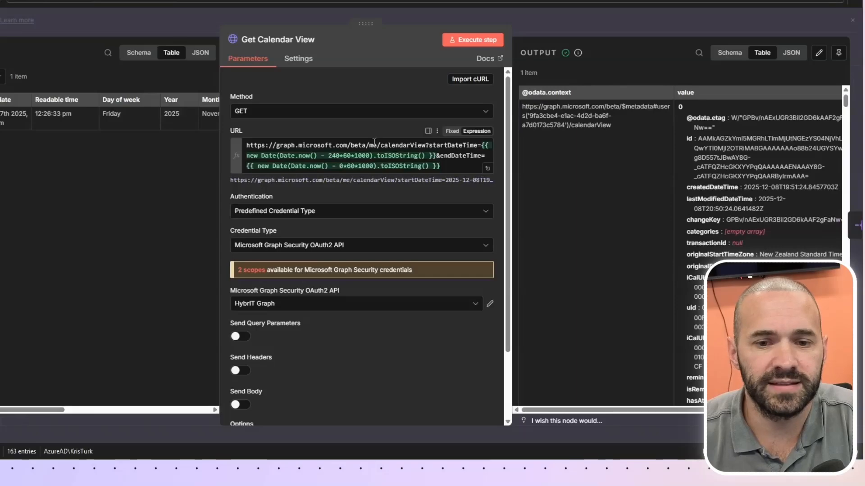
click(487, 168)
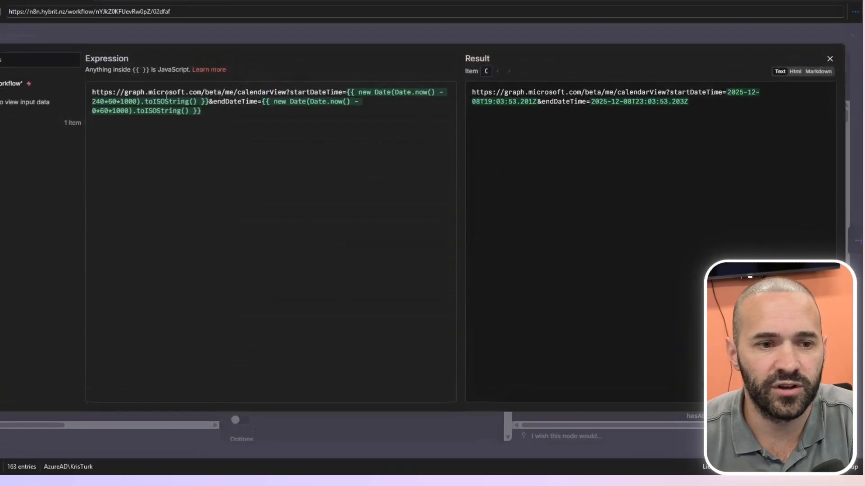
click(105, 117)
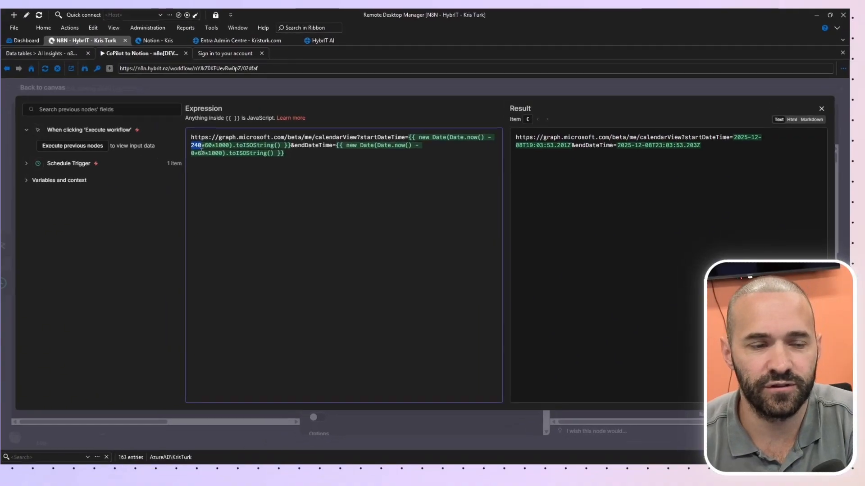
click(55, 92)
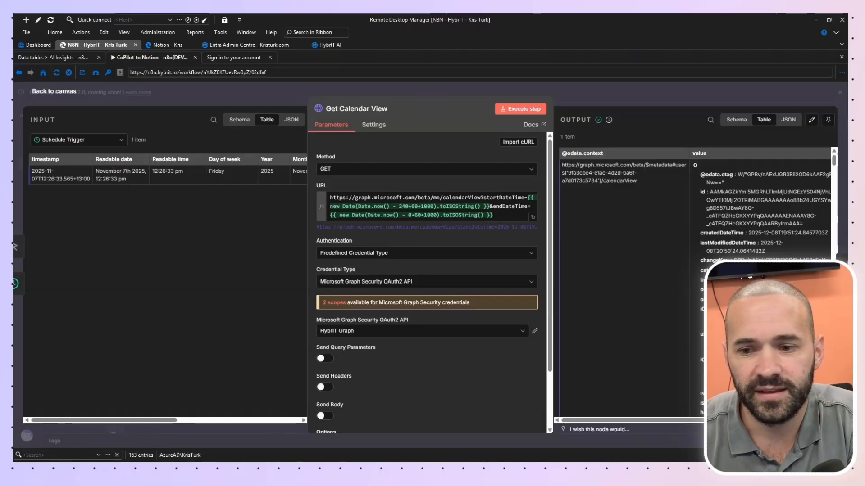
click(513, 110)
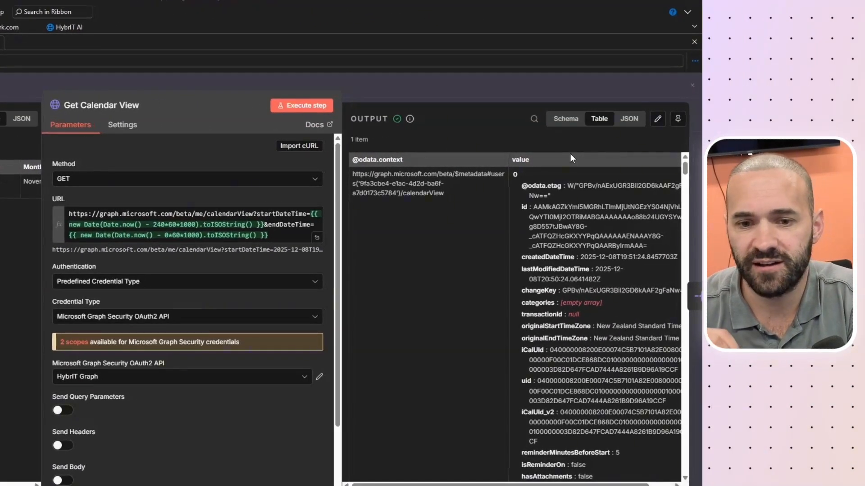
Step: Execute the Split Out node on the calendar view's value field and look through its output
click(688, 301)
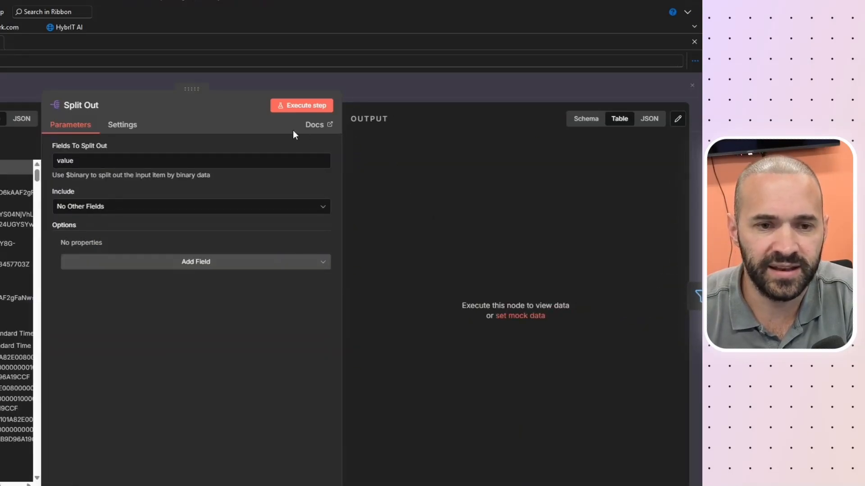
click(301, 111)
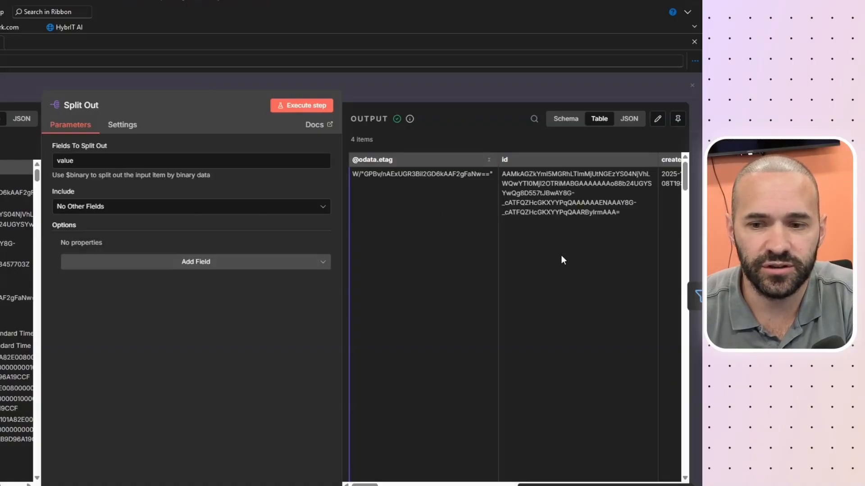
scroll(563, 255, down, 2)
scroll(566, 260, up, 2)
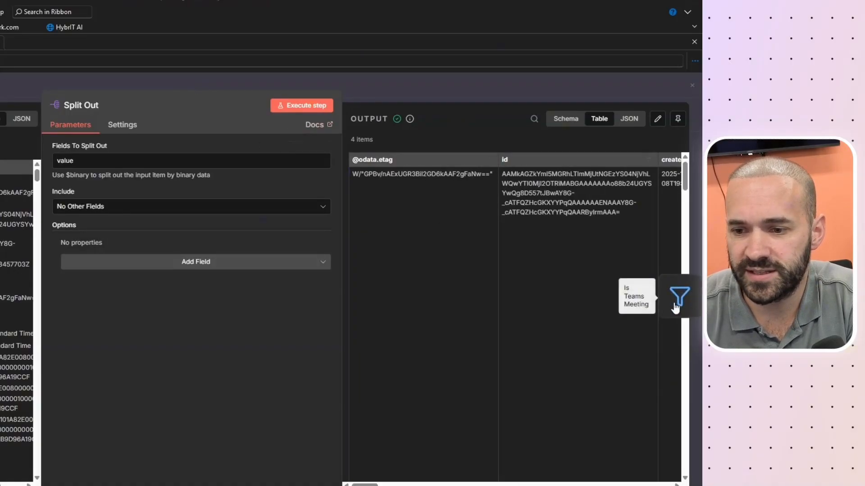
Step: Execute the Is Teams Meeting filter and compare its kept and discarded items
click(677, 298)
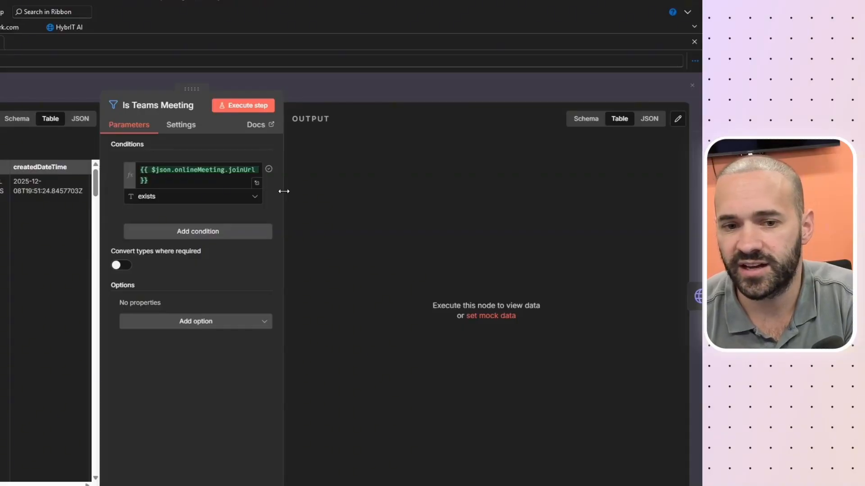
click(246, 107)
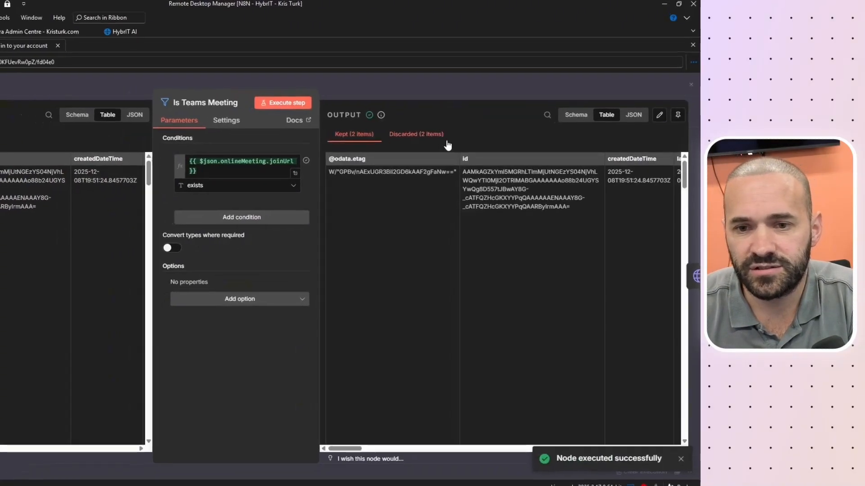
click(443, 137)
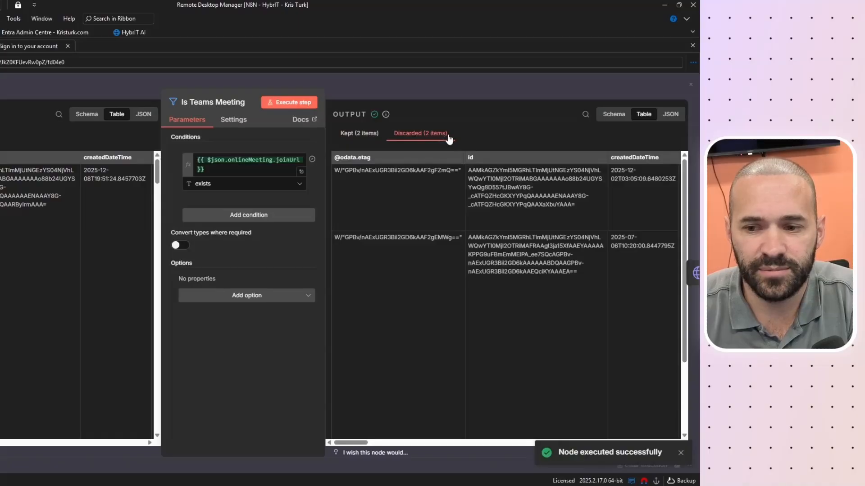
click(360, 134)
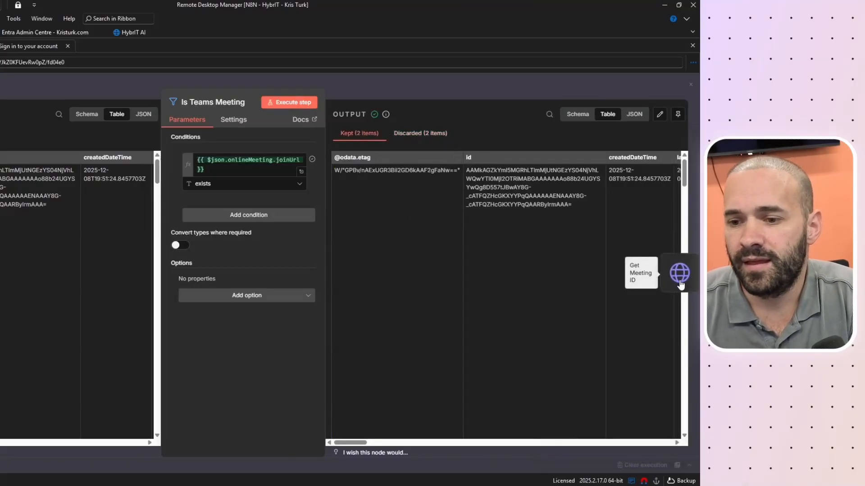
Step: Execute the Get Meeting ID node, followed by the Get AI Insights ID node
click(680, 281)
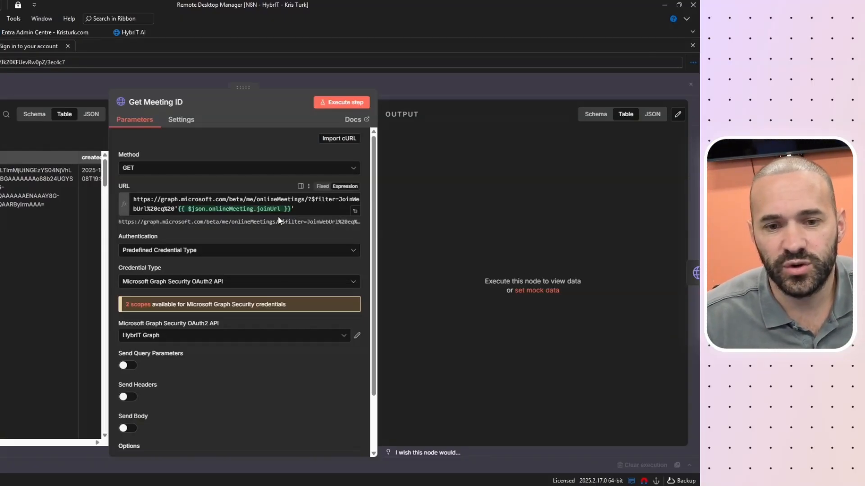
click(340, 104)
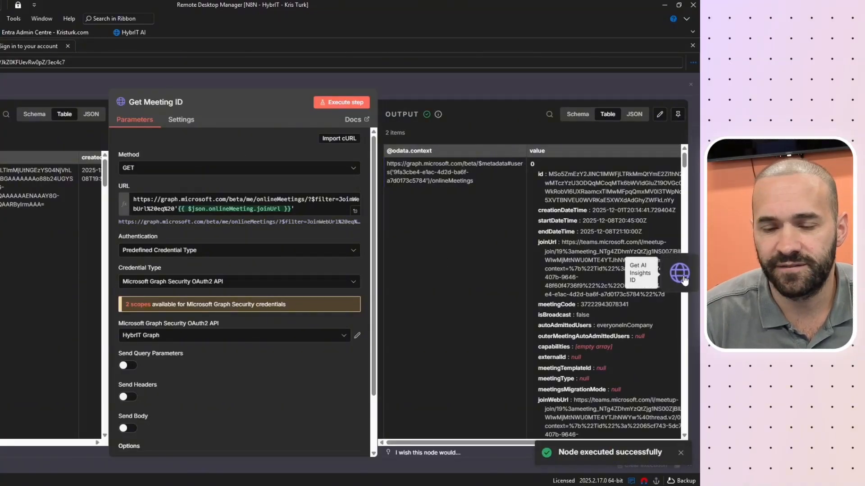
click(680, 274)
click(339, 102)
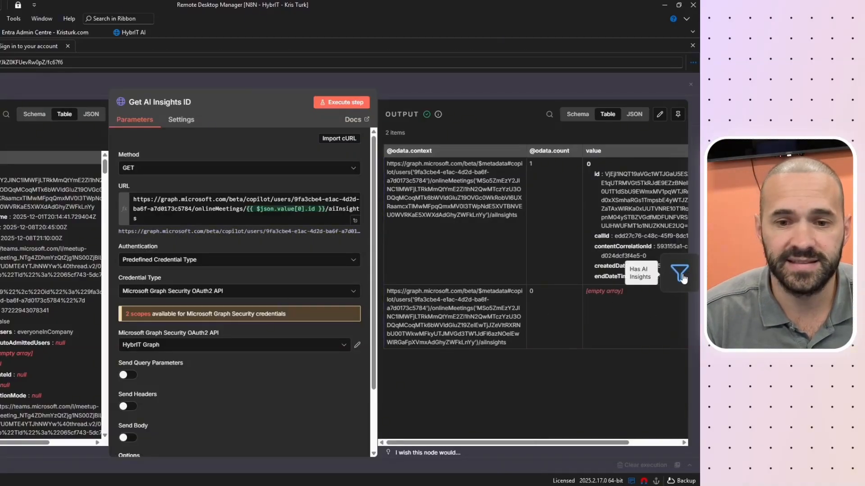
Step: Execute the Has AI Insights filter and the If row does not exist check against the AI Insights data table
click(681, 275)
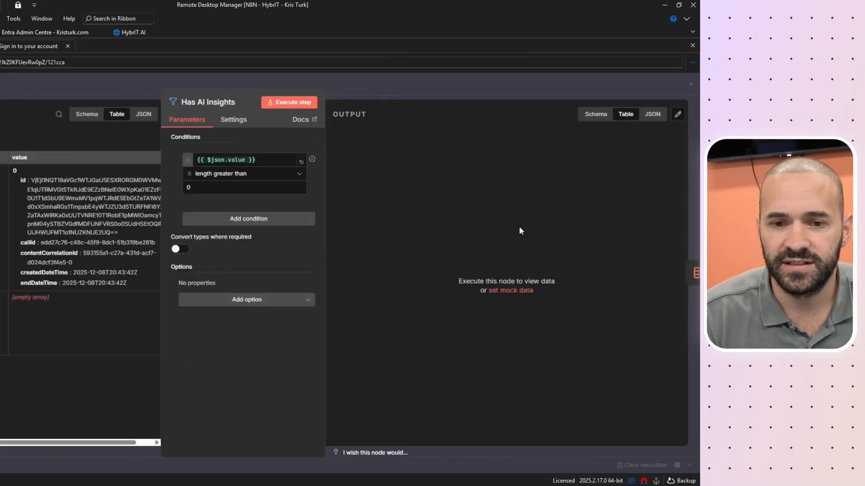
click(280, 106)
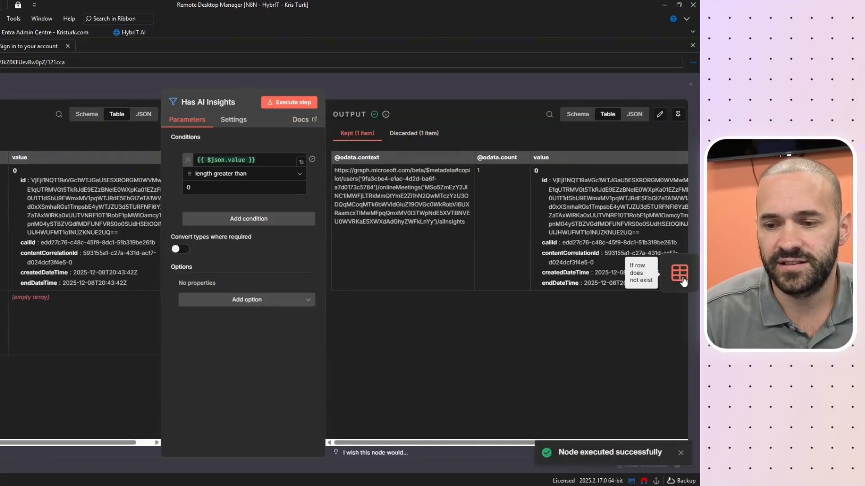
click(680, 273)
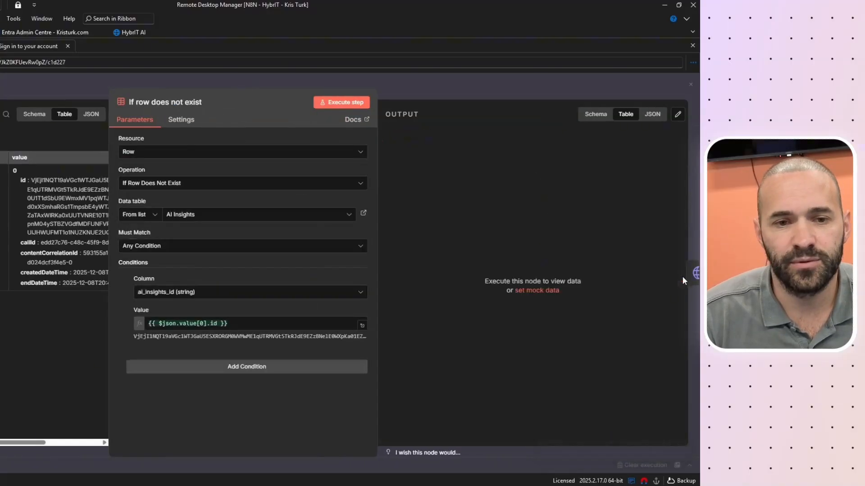
click(338, 103)
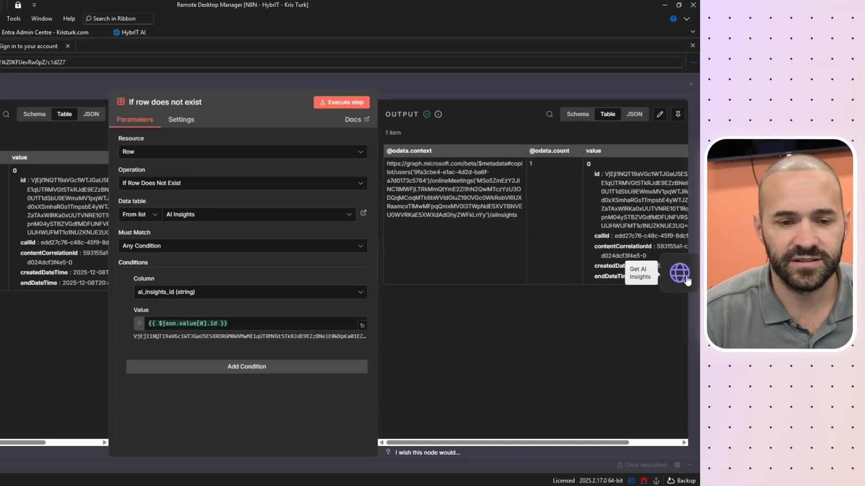
Step: Execute the Get AI Insights node and split its actionItems with the Split Out - Action Items node
click(687, 280)
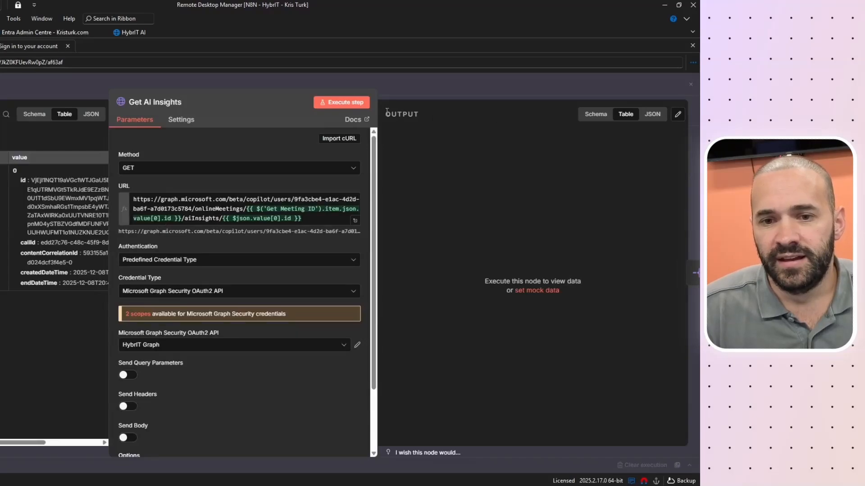
click(352, 108)
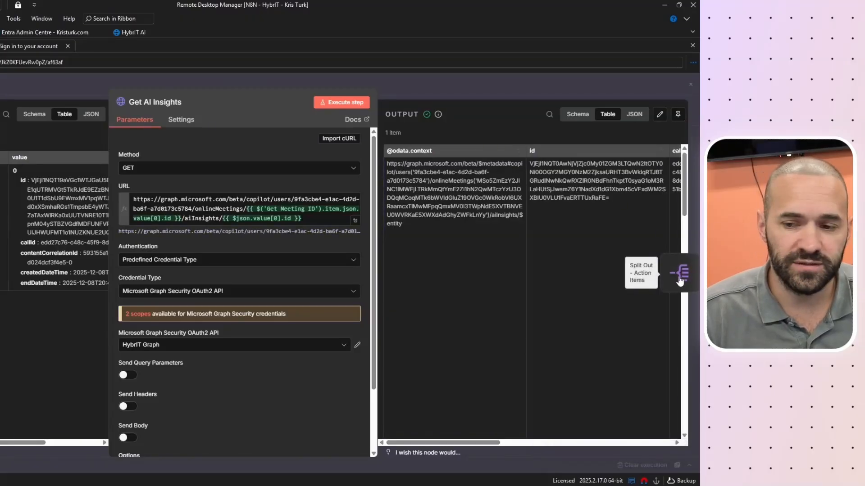
click(679, 276)
click(350, 102)
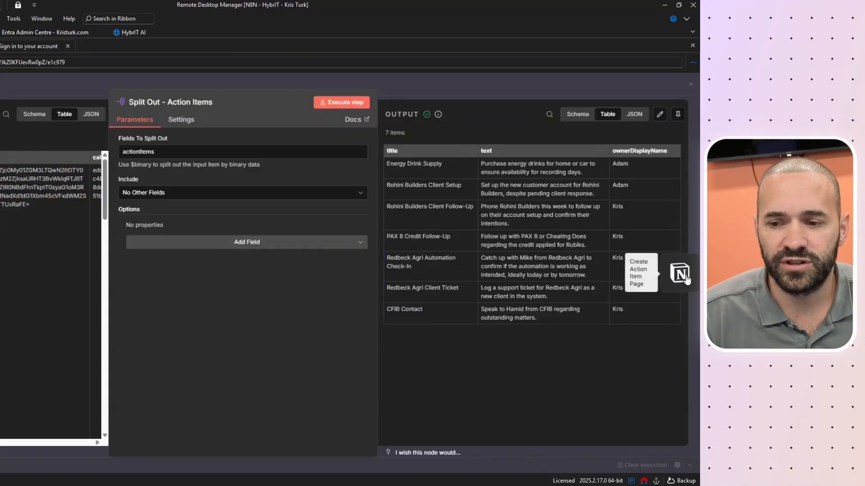
Step: Execute the Create Action Item Page node to add the action items to the GTD - Tasks Table database in Notion
click(681, 274)
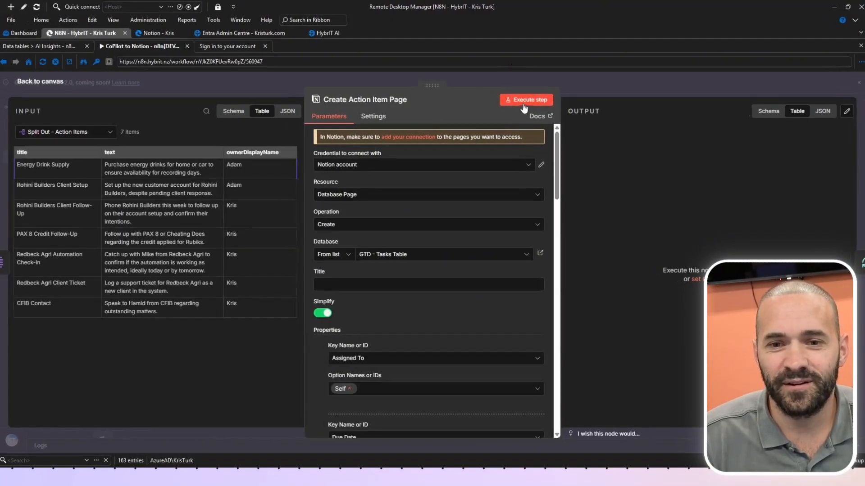
click(522, 103)
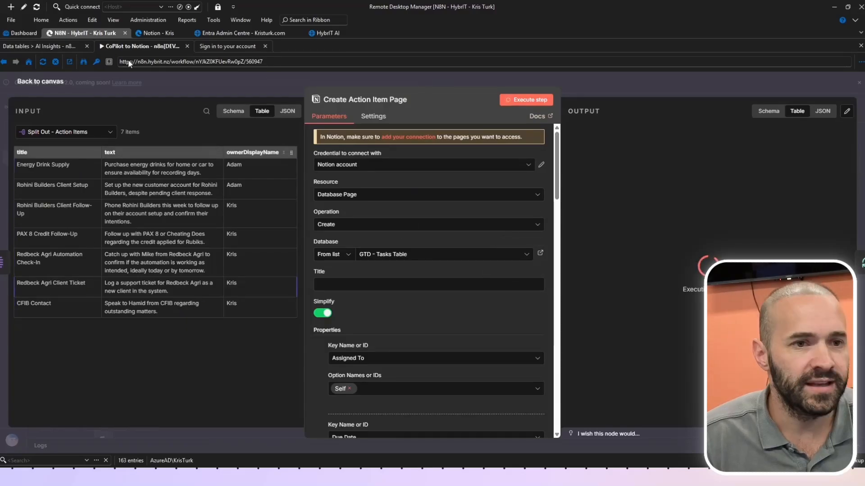
Step: Switch to Notion and examine the newly created Energy Drink Supply task page, including its action item text and Meeting Notes heading
click(158, 33)
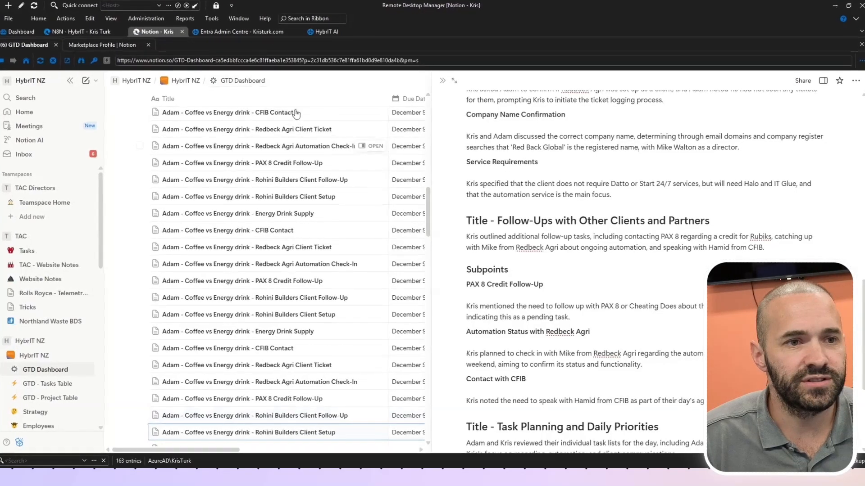
click(367, 113)
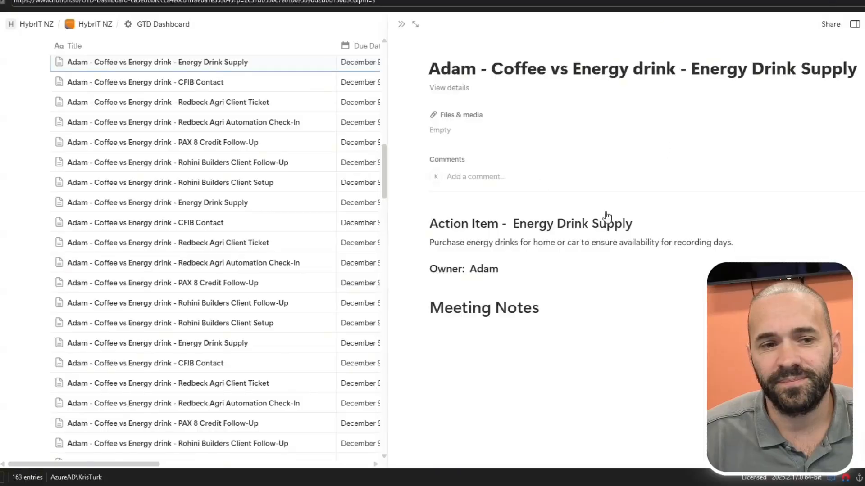
drag(734, 243, 451, 244)
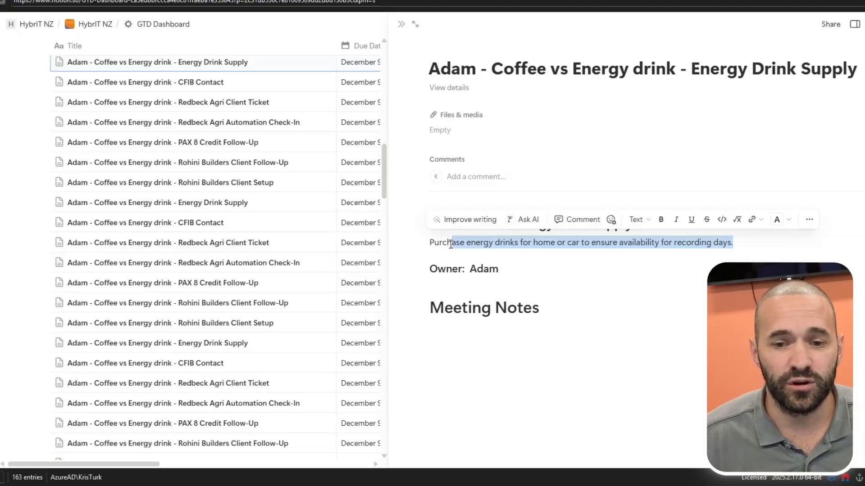
click(570, 306)
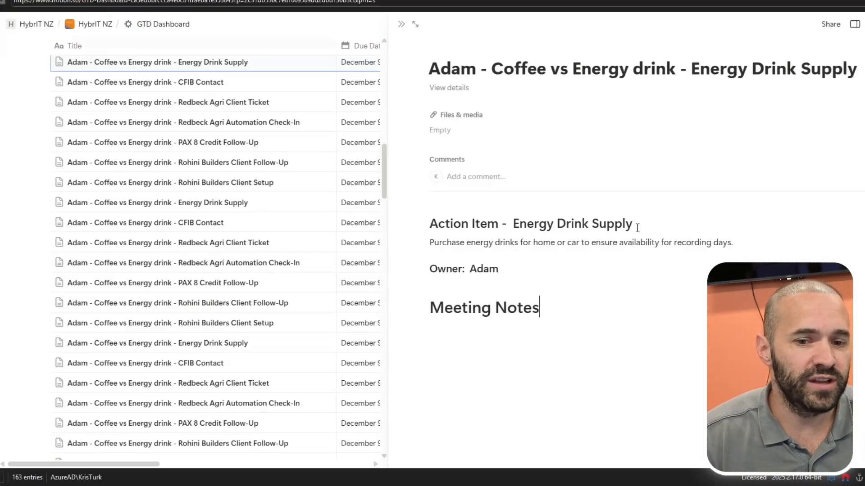
Step: Return to the n8n workflow and execute the Get AI Insights1 node in the meeting notes loop
click(98, 39)
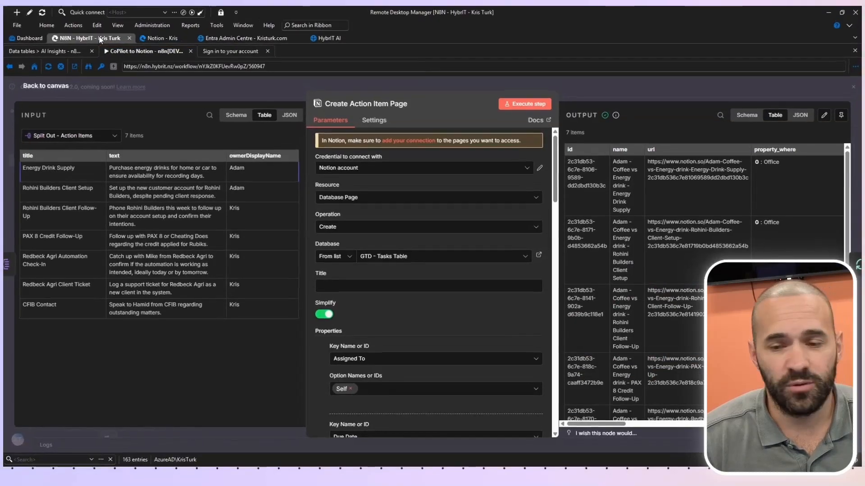
click(53, 89)
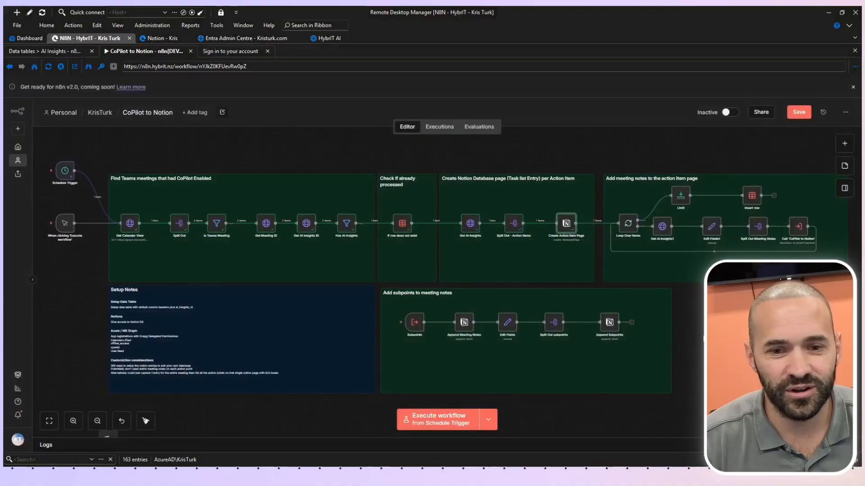
scroll(656, 328, right, 2)
scroll(573, 334, right, 10)
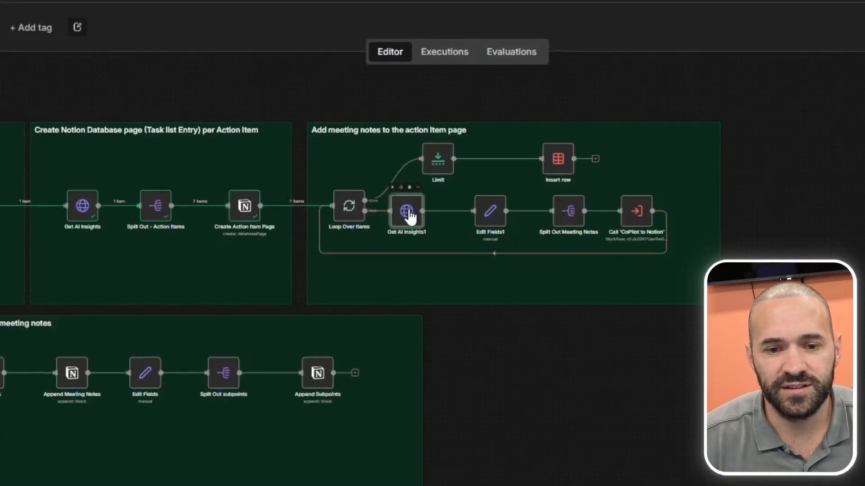
double_click(407, 211)
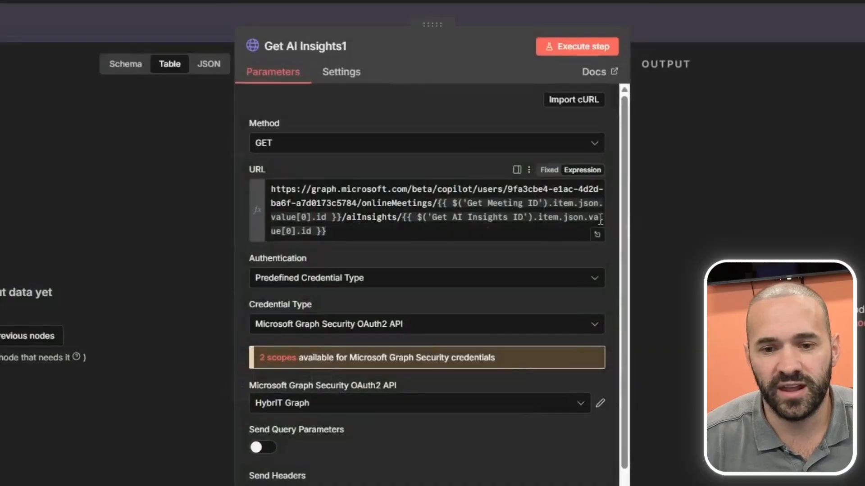
click(578, 44)
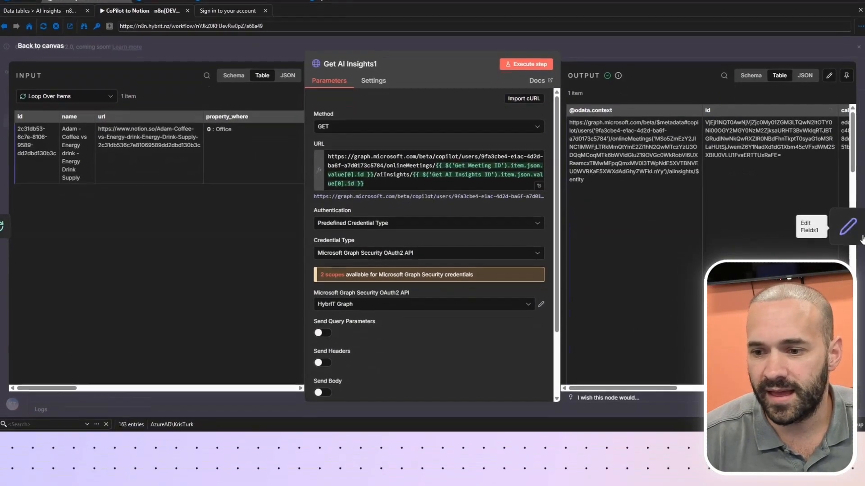
Step: Examine the Edit Fields1 node's pageUrl and meetingNotes mappings, including the full meetingNotes expression result
click(849, 229)
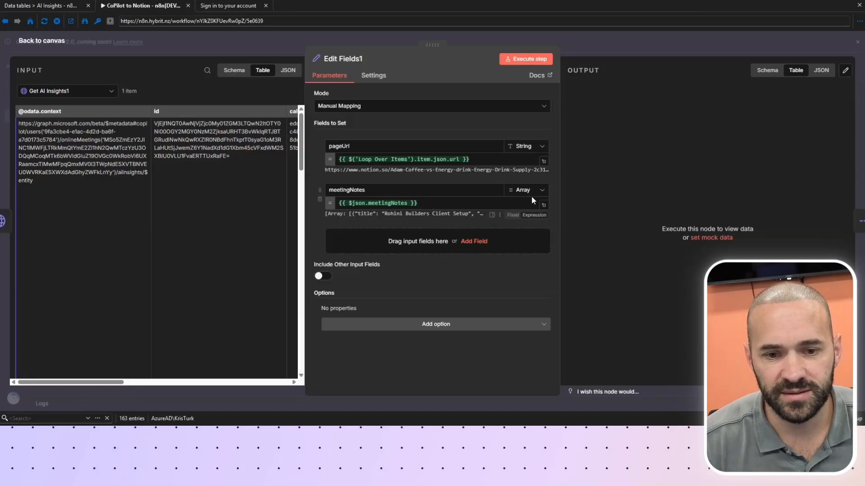
click(544, 205)
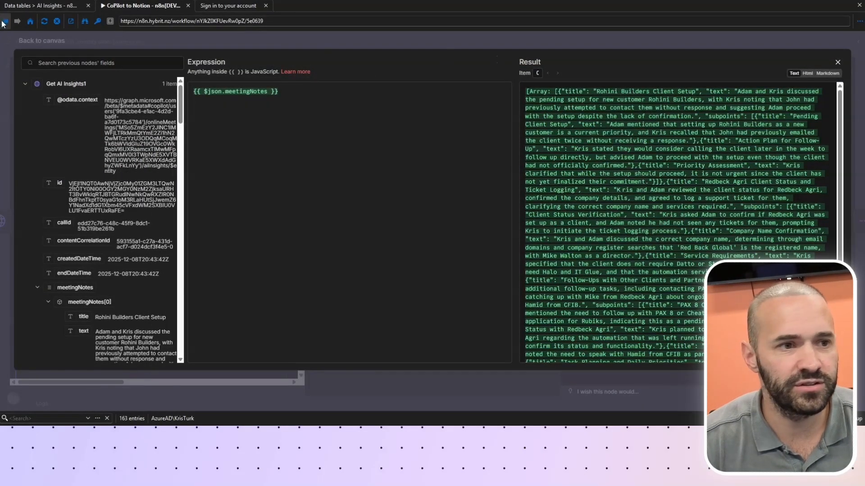
key(Escape)
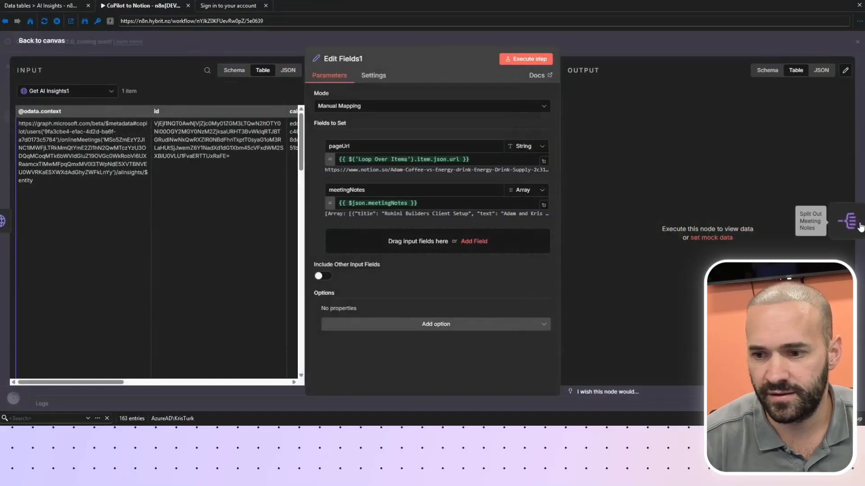
Step: Execute the Split Out Meeting Notes node and review the title, text and subpoints of its output items
click(858, 221)
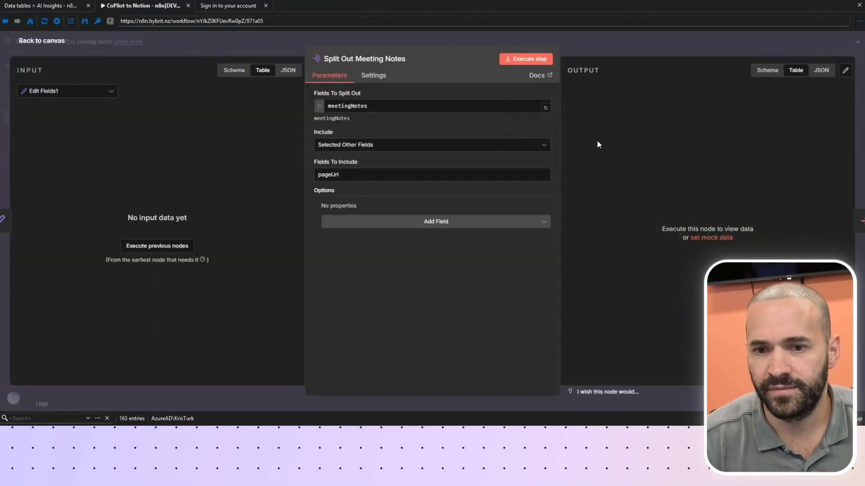
click(536, 63)
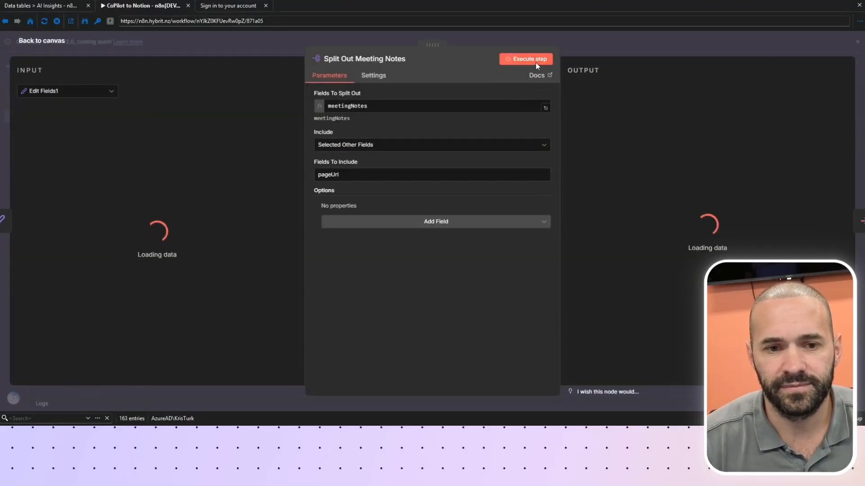
scroll(787, 188, down, 1)
scroll(787, 189, down, 3)
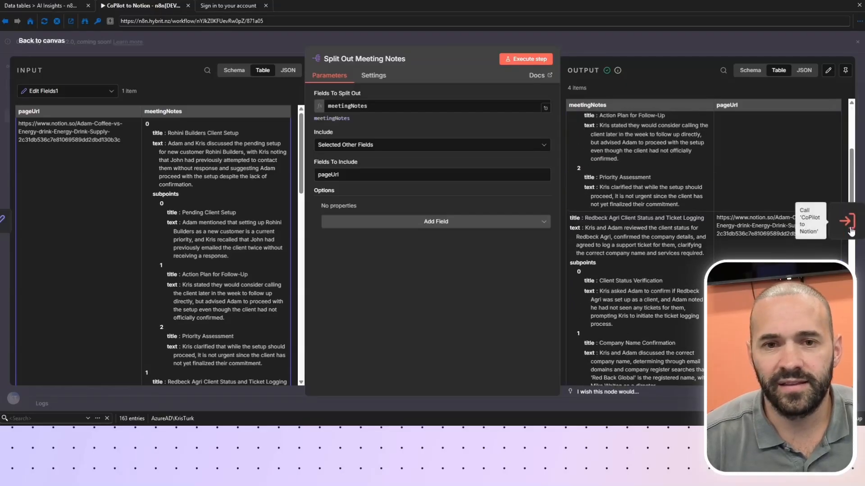
scroll(642, 163, up, 2)
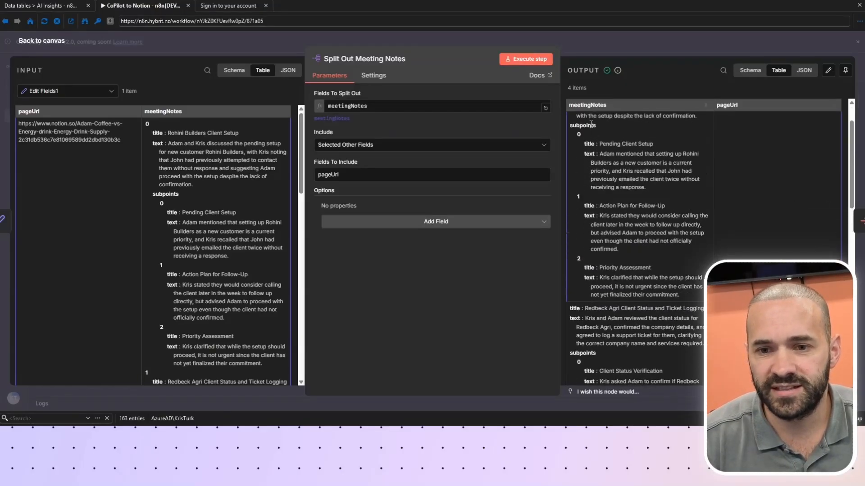
scroll(591, 212, up, 1)
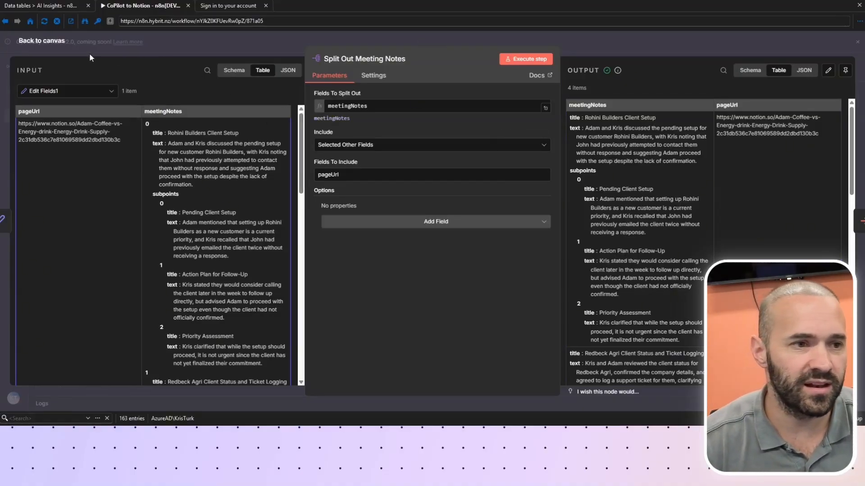
Step: Examine the Call 'CoPilot to Notion' node's workflow inputs and run mode, then go back to the canvas
click(40, 41)
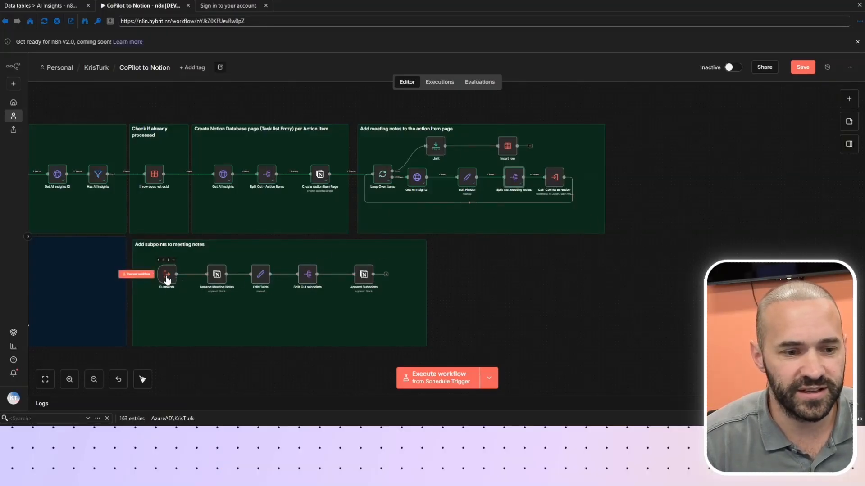
scroll(614, 336, up, 2)
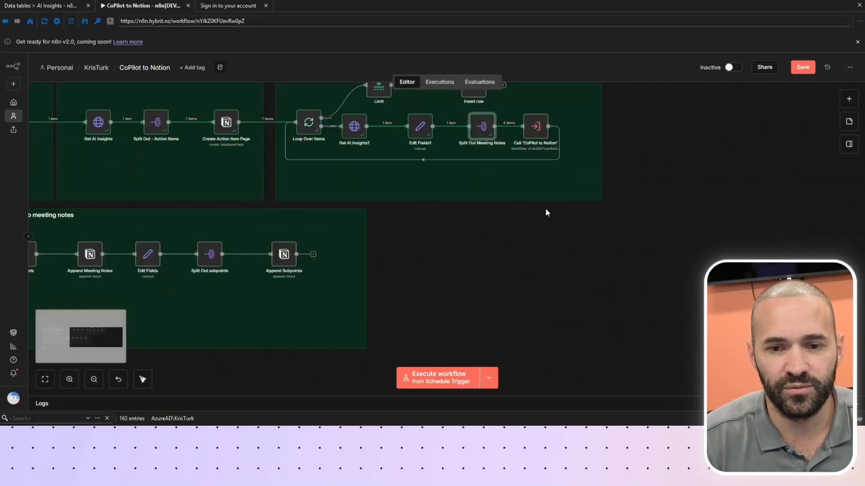
double_click(536, 131)
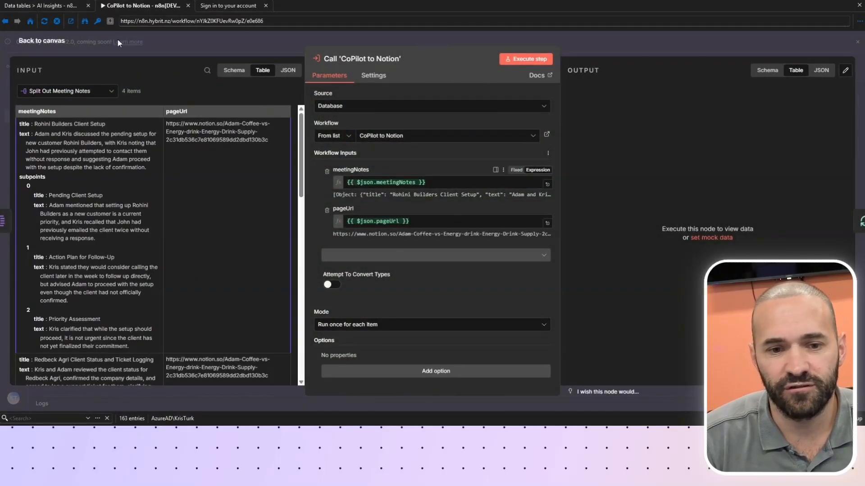
click(42, 41)
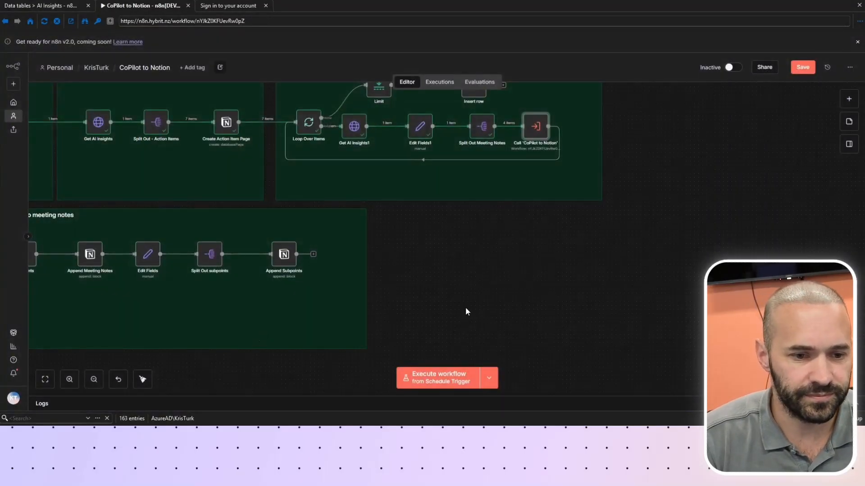
Step: Examine the Append Meeting Notes node's target page and its heading and paragraph blocks in the subpoints section
drag(465, 314, 674, 272)
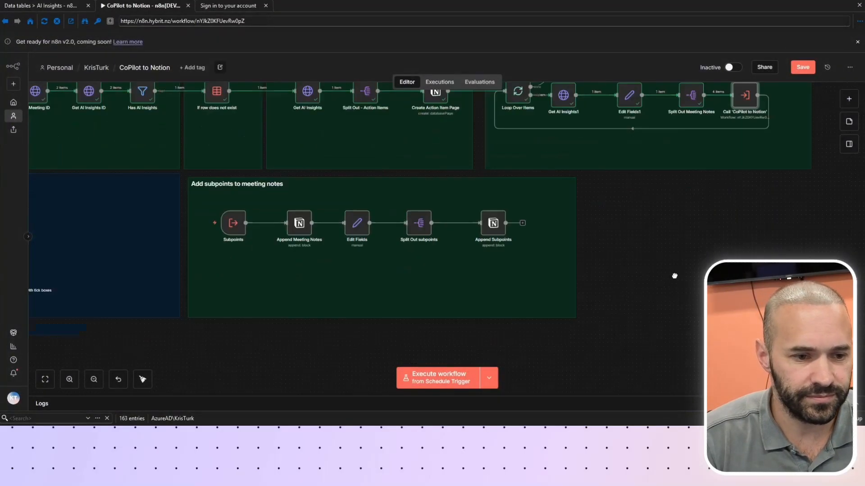
double_click(298, 225)
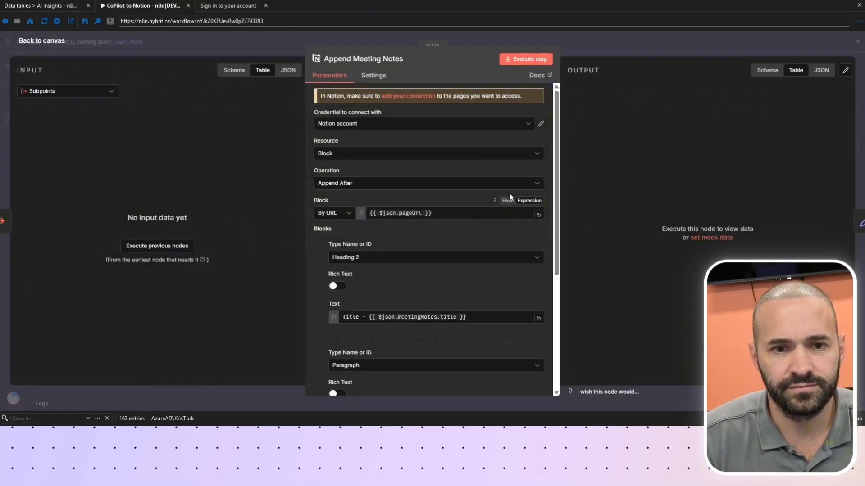
scroll(490, 186, down, 3)
scroll(489, 186, down, 1)
scroll(490, 185, up, 4)
scroll(493, 188, down, 3)
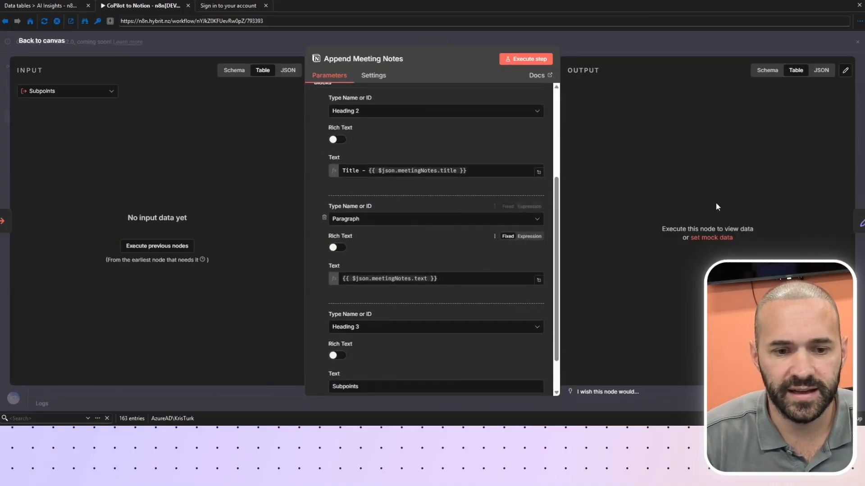
Step: Examine the settings of the Edit Fields, Split Out subpoints and Append Subpoints nodes, then go back to the canvas
click(853, 227)
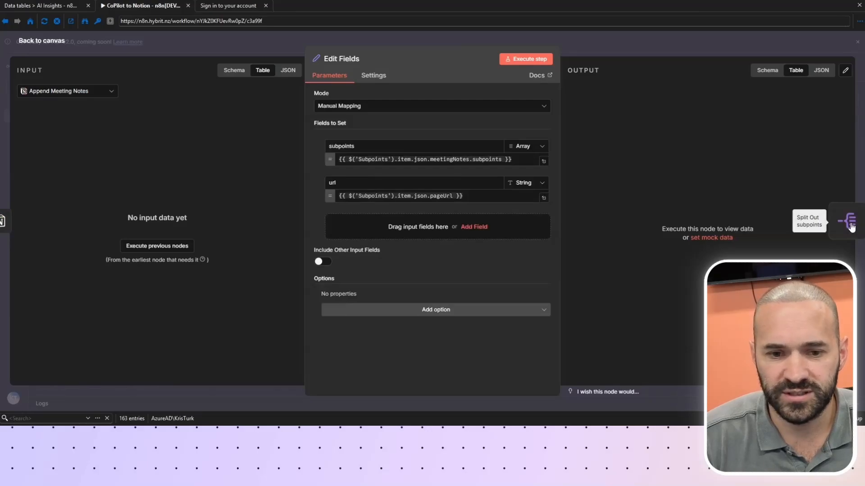
click(852, 226)
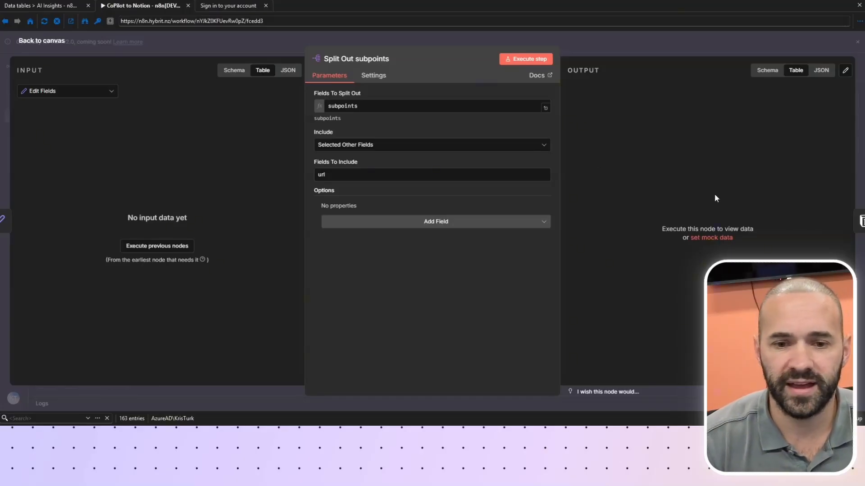
click(856, 225)
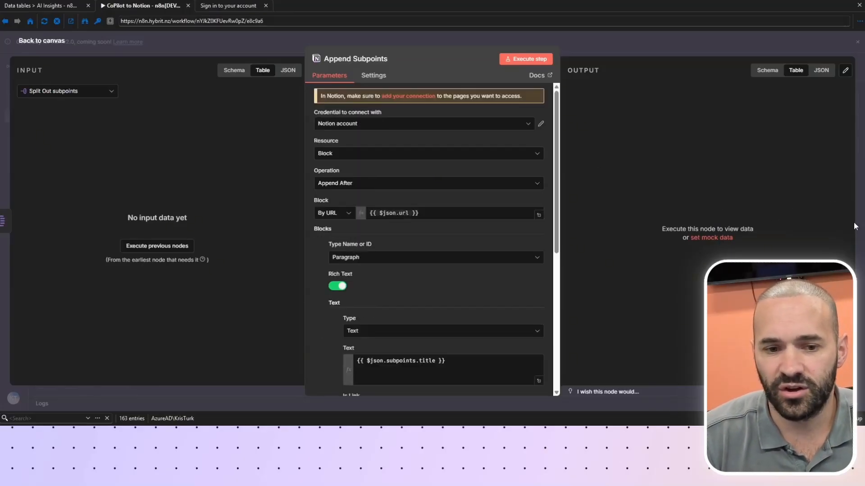
click(50, 42)
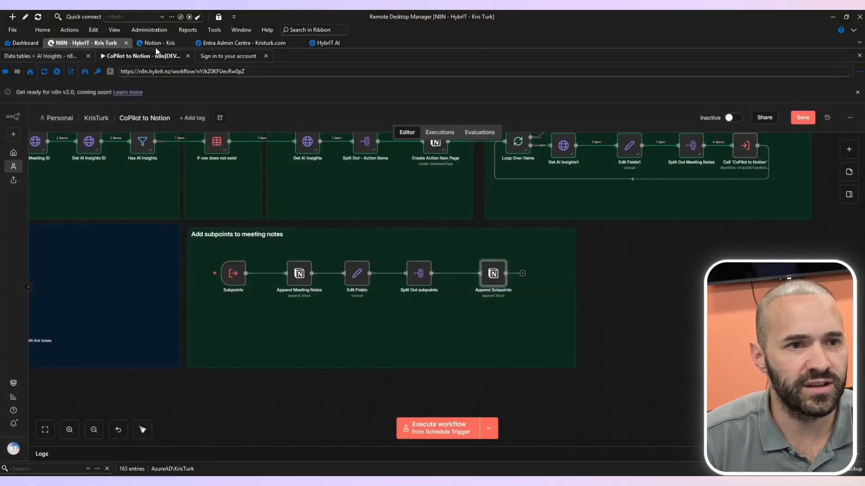
Step: Switch to Notion and read through the meeting notes and subpoints on the earlier Energy Drink Supply page above the Catch up with Mike task
click(158, 41)
scroll(255, 341, down, 5)
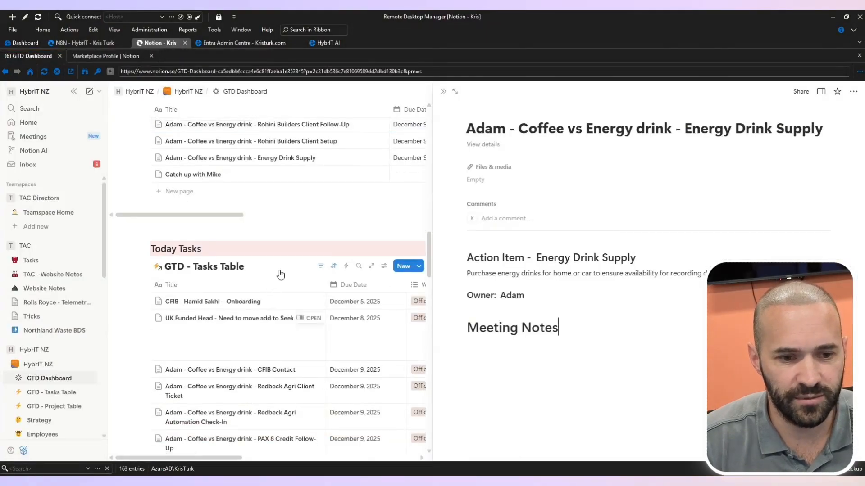
scroll(279, 279, up, 2)
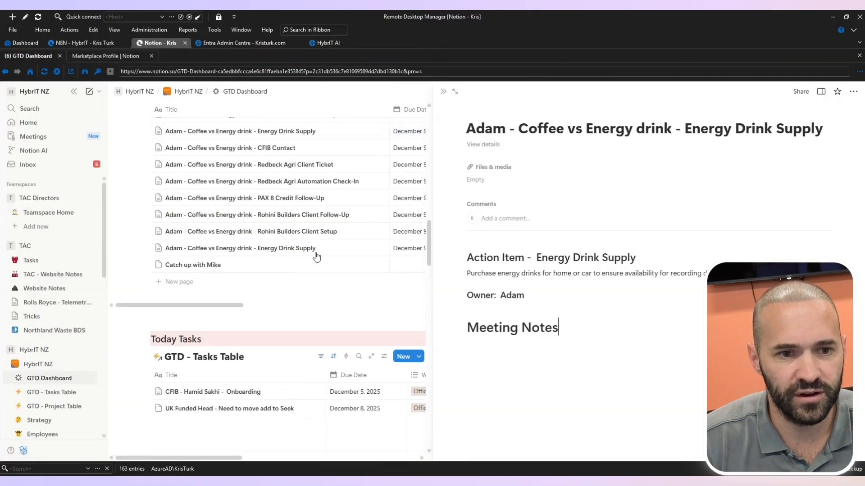
click(376, 249)
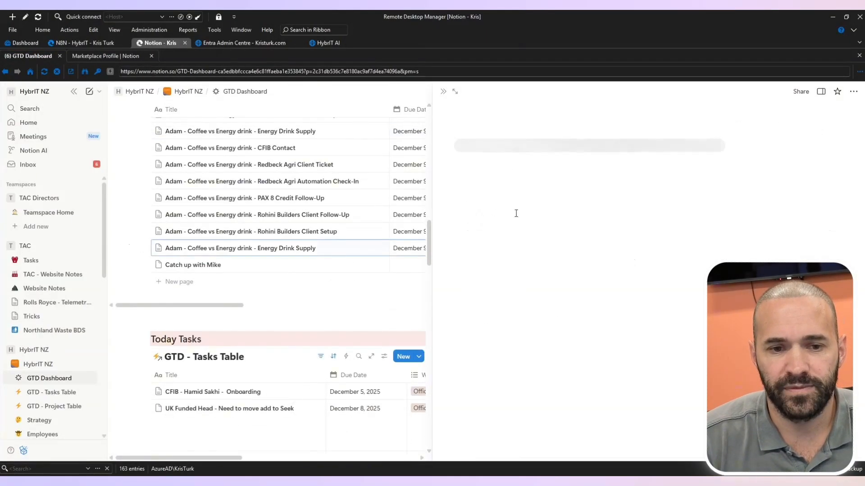
scroll(544, 308, down, 3)
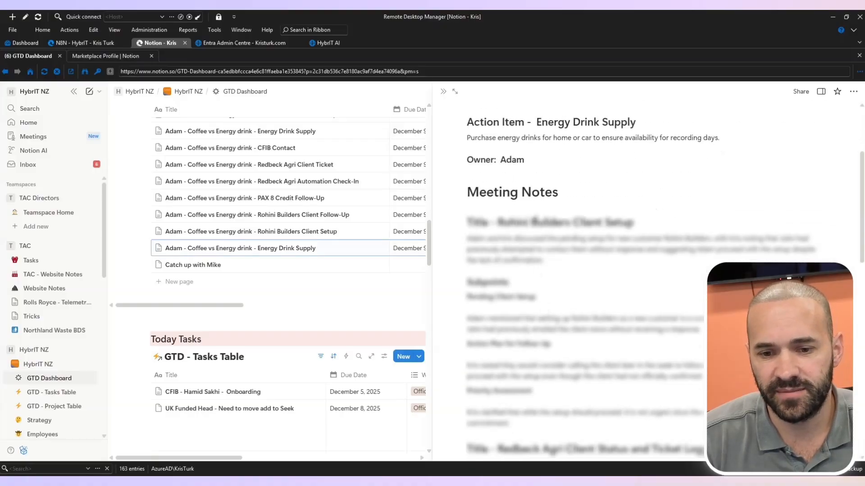
scroll(553, 276, down, 10)
scroll(554, 276, down, 1)
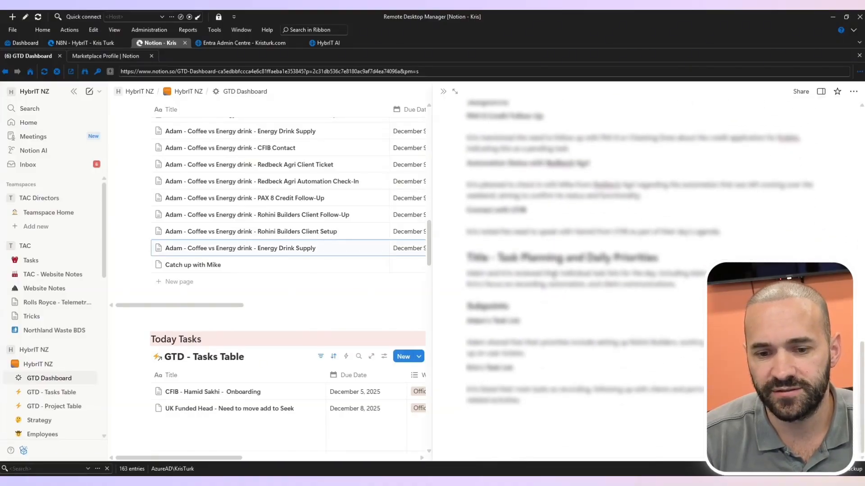
Step: Open the neighbouring Rohini Builders Client Setup task page and examine its contents
click(373, 231)
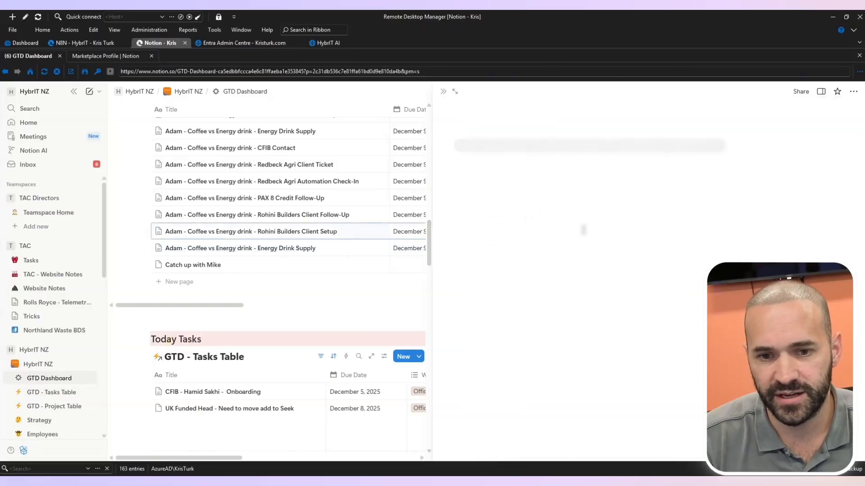
drag(514, 277, 536, 302)
click(535, 304)
Step: Return to the CoPilot to Notion workflow in n8n and look over its action item and meeting notes sections
click(101, 44)
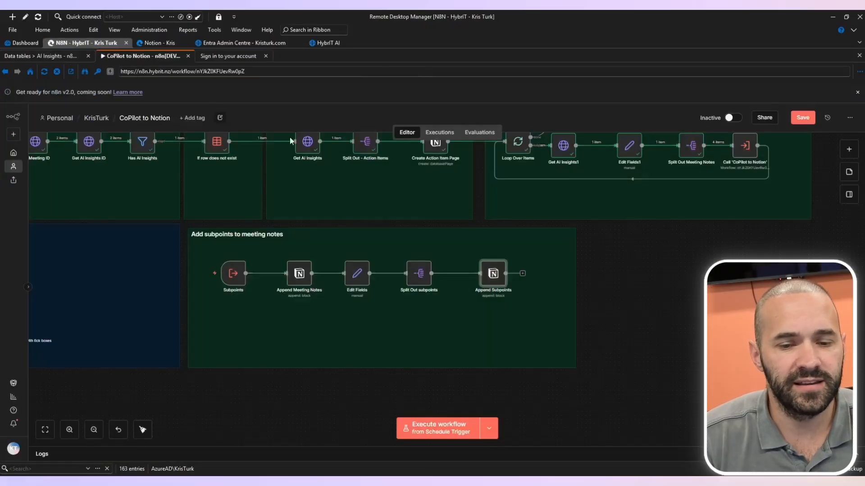
scroll(673, 273, up, 2)
scroll(803, 260, up, 3)
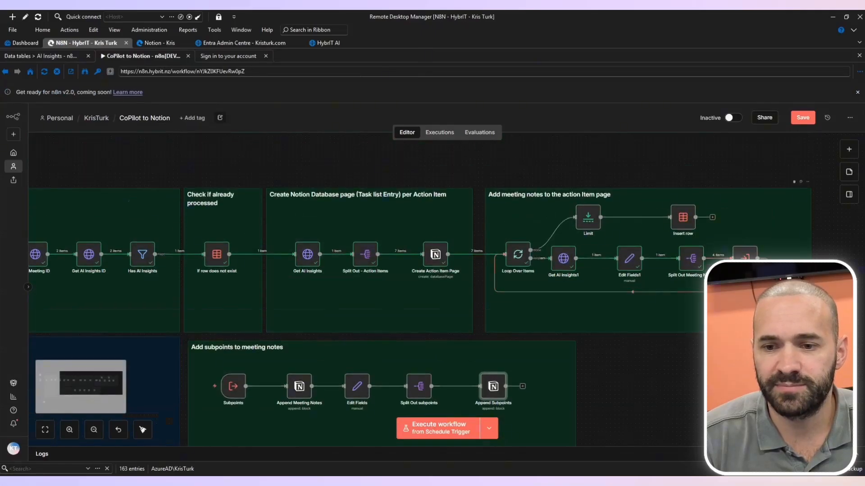